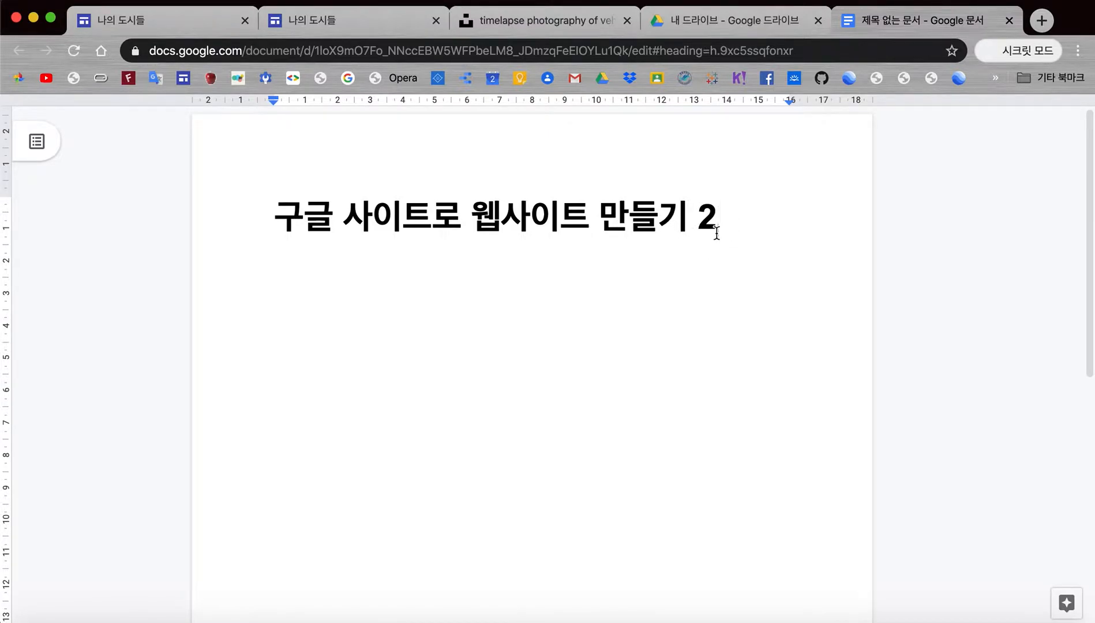
Step: Switch to the 나의 도시들 site editor and show its page list, which holds only 홈
left_click(164, 24)
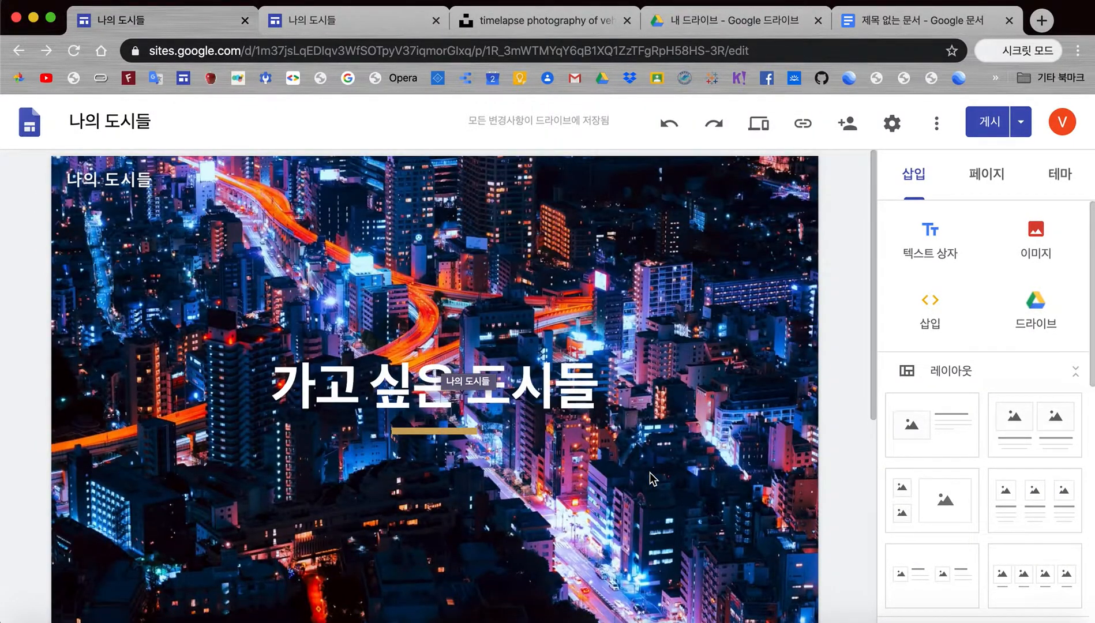
mouse_move(649, 473)
left_click(990, 180)
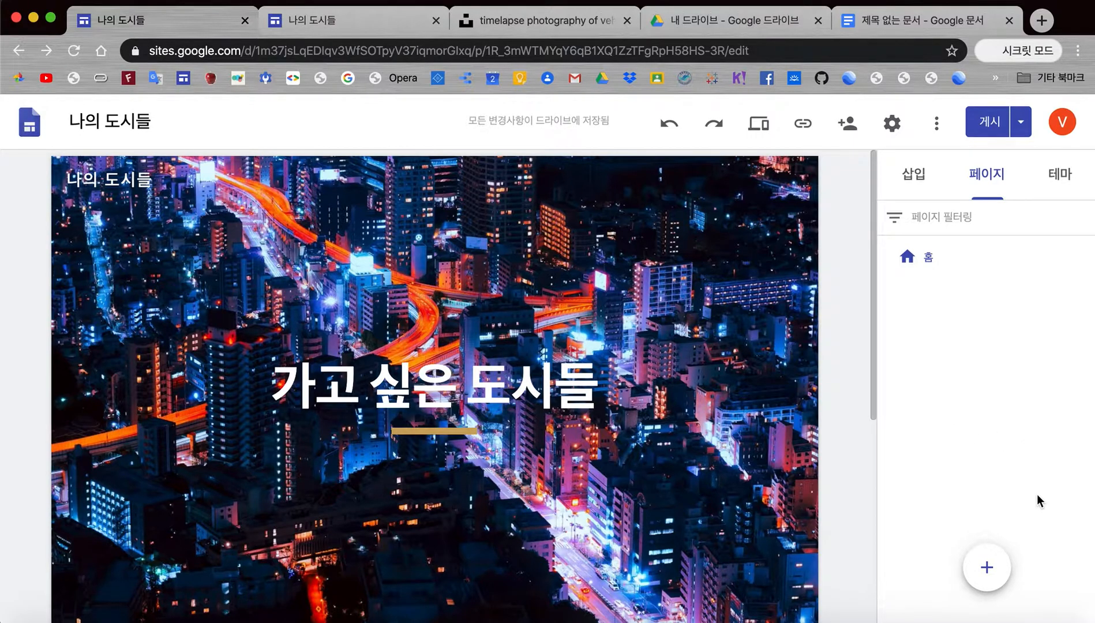
Step: Reveal the 새 페이지 option under the page list's + button
mouse_move(988, 570)
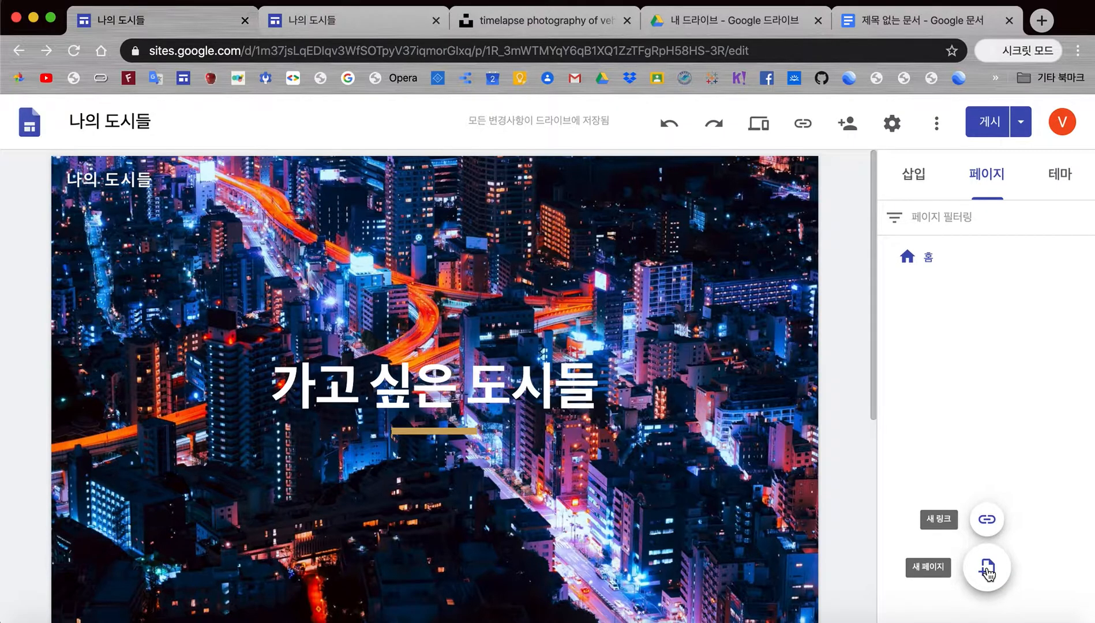
Step: Create a new page named 뉴욕시, then return to the 홈 page
left_click(988, 570)
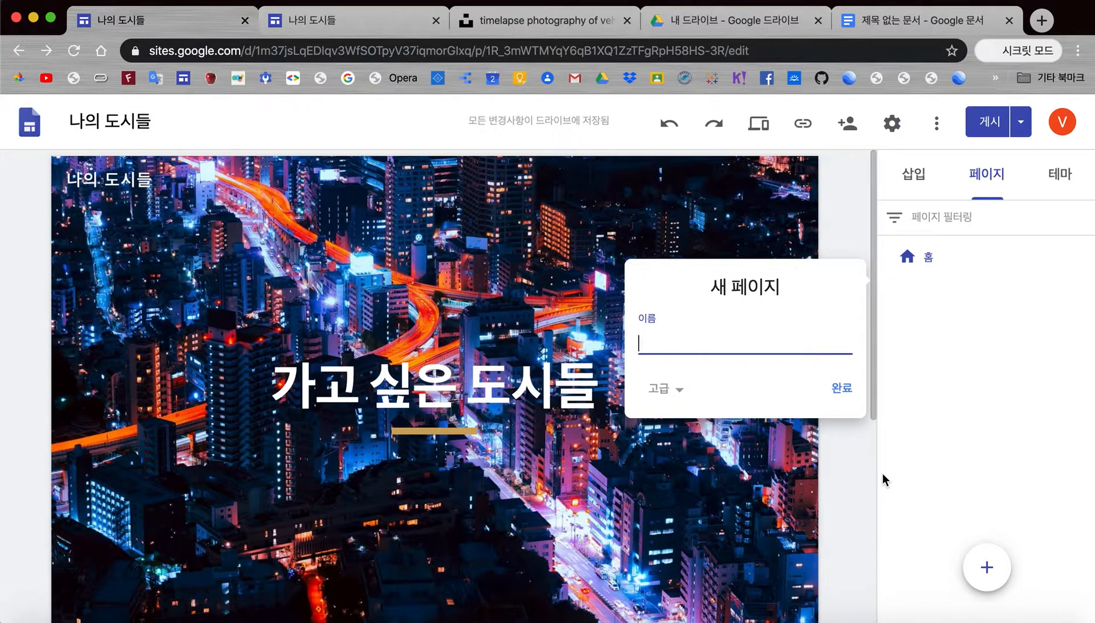
type("뉴ㅇㅛㄱ시")
left_click(842, 400)
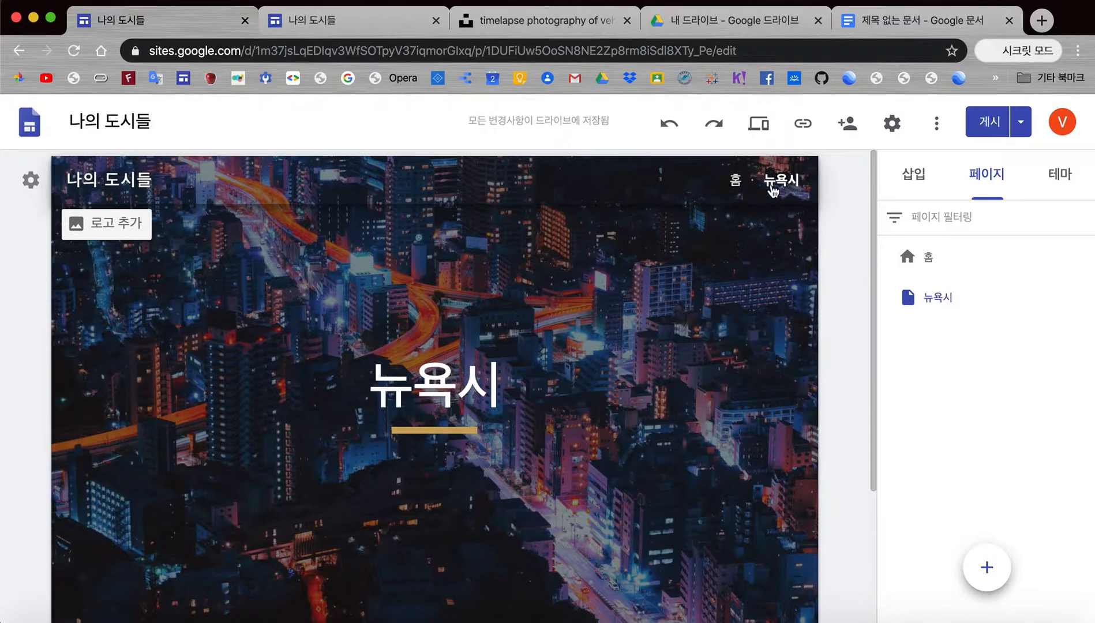
left_click(736, 183)
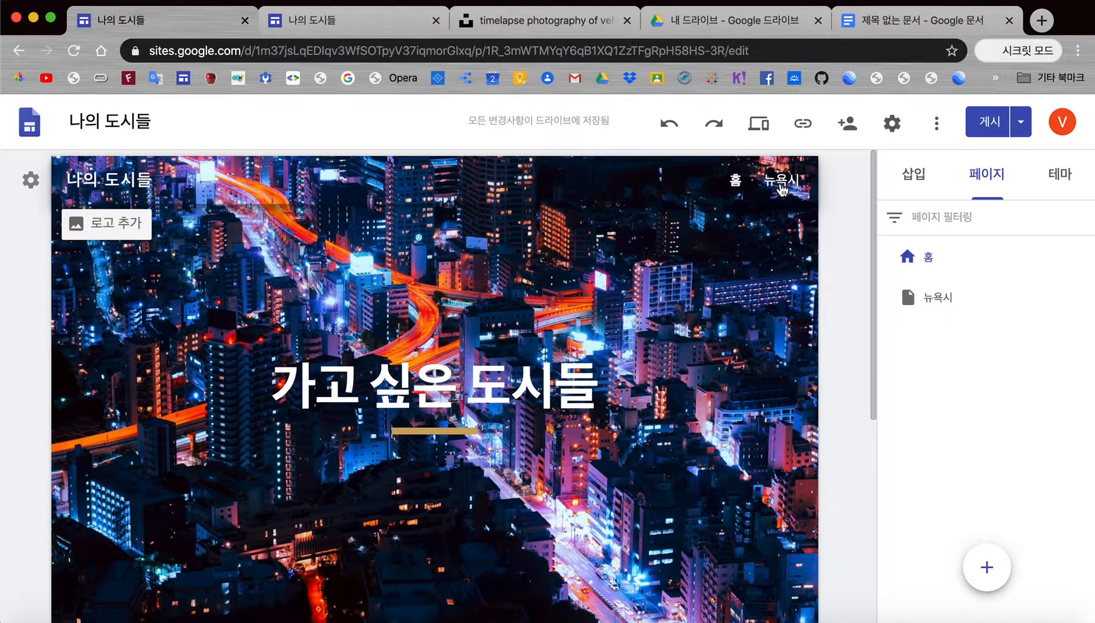
Step: Go to the 뉴욕시 page and show its header's 이미지 변경 options
left_click(782, 183)
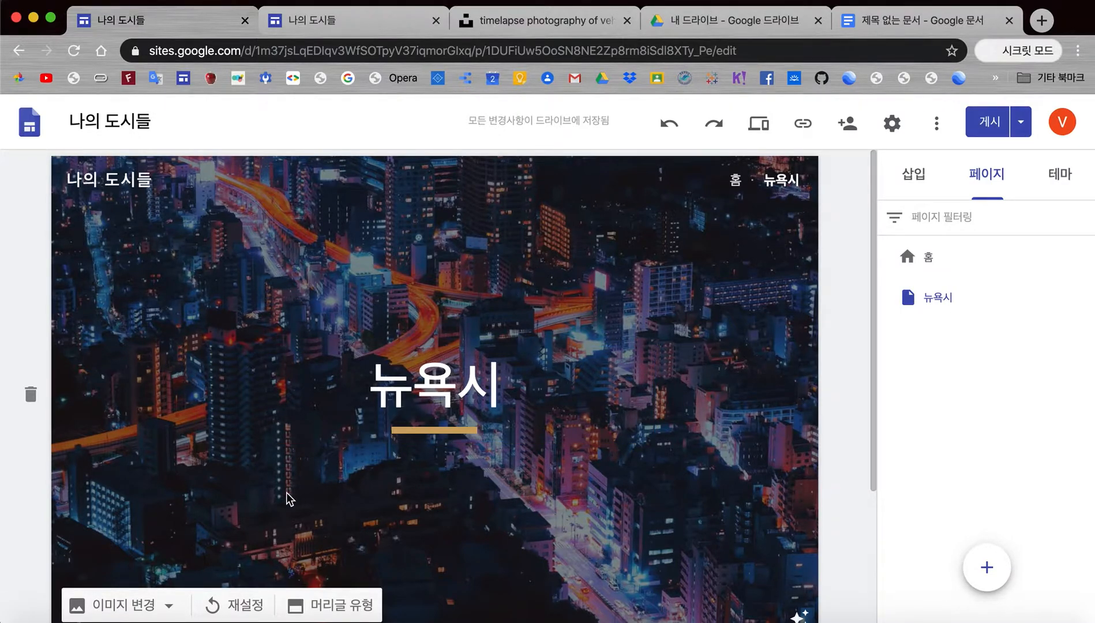
scroll(289, 499, "down", 2)
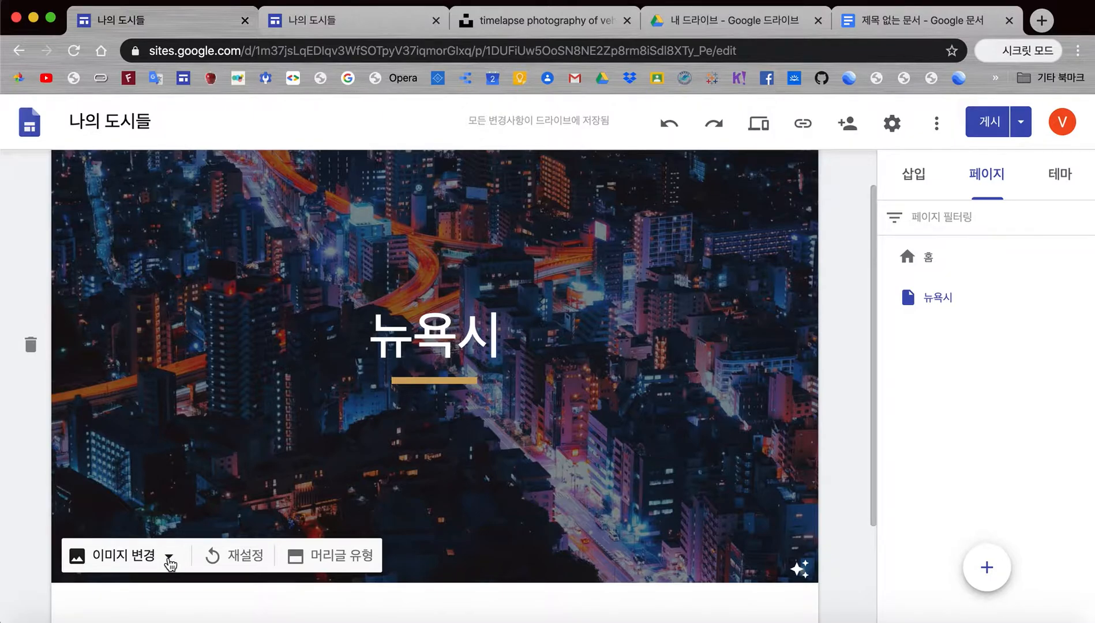
left_click(169, 560)
scroll(169, 562, "down", 3)
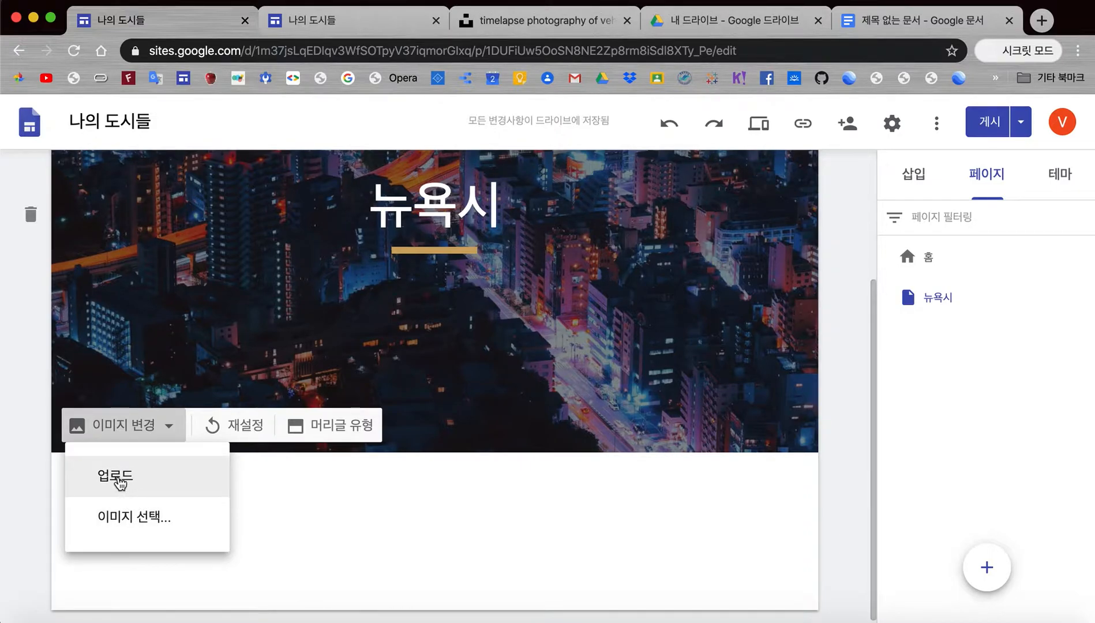
Step: Search Google images for 'new york city' in the header's 이미지 선택 picker and browse the results
left_click(144, 525)
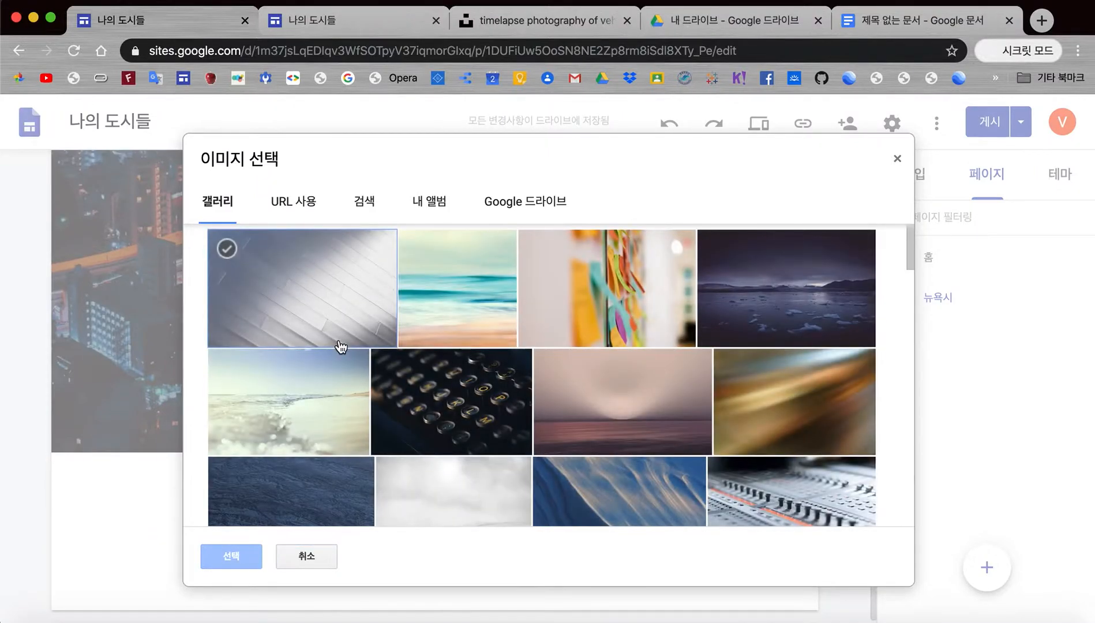
left_click(367, 201)
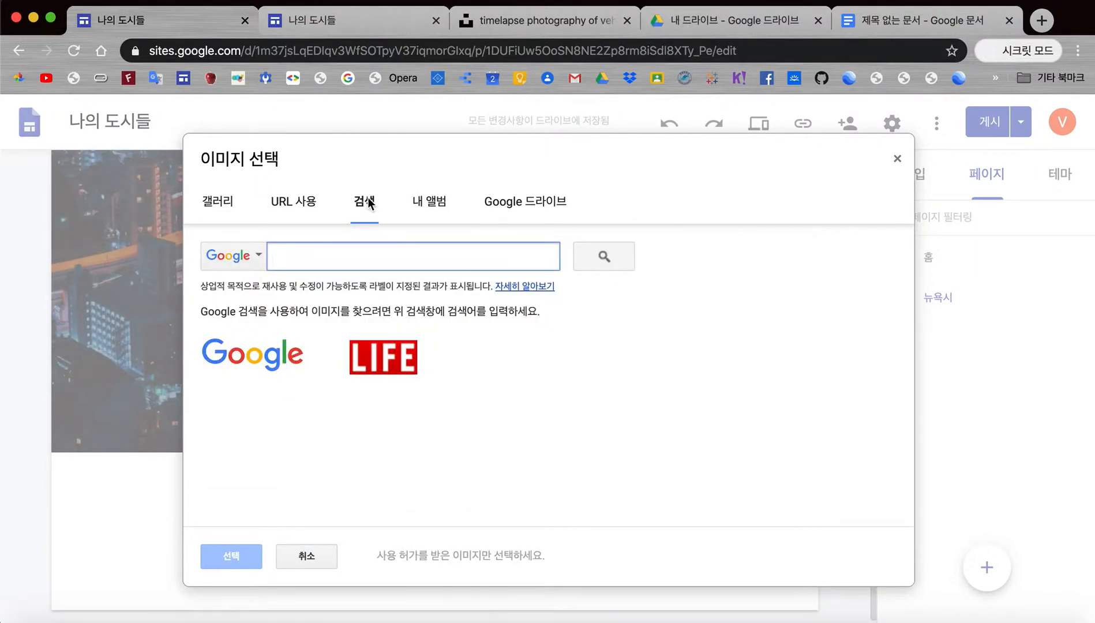
type("ㅗ")
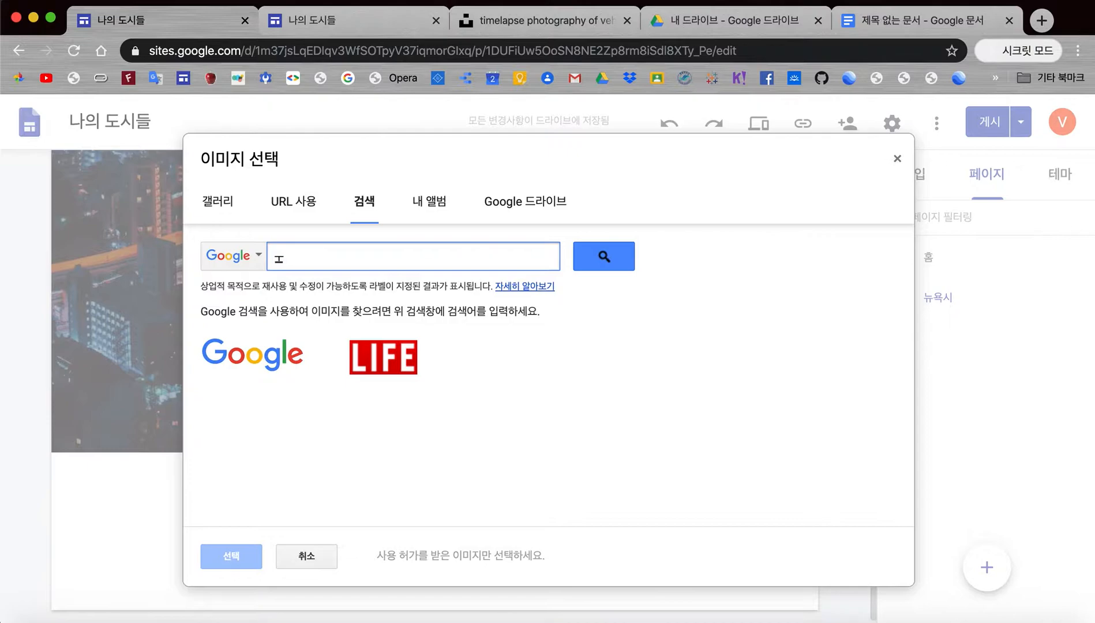
key("BackSpace")
type("new hou")
type("rk city")
key("Return")
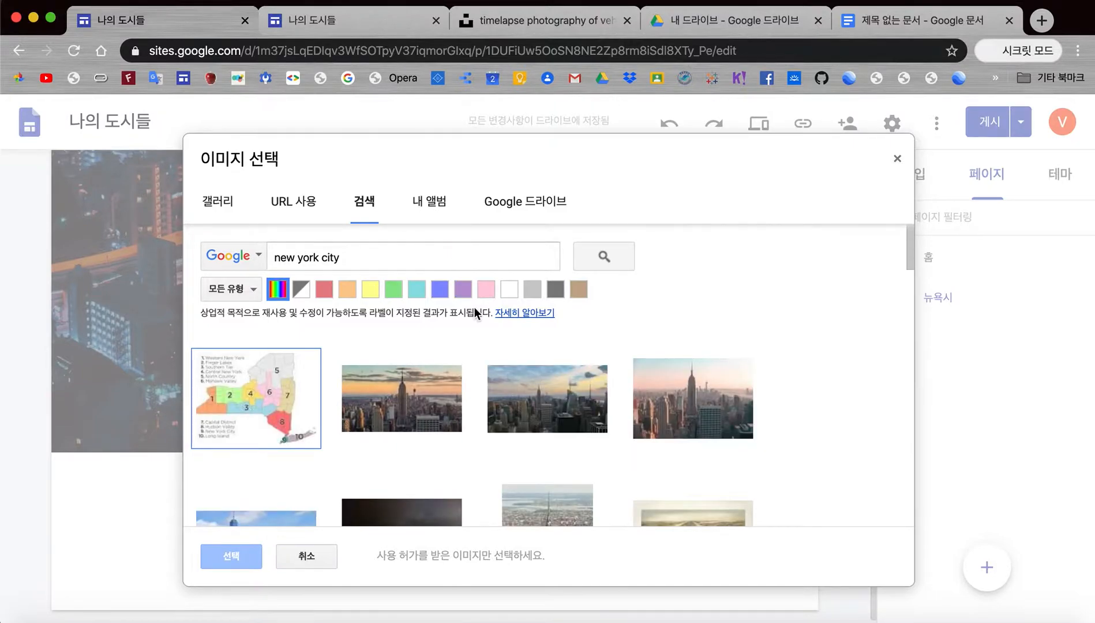
scroll(598, 427, "down", 2)
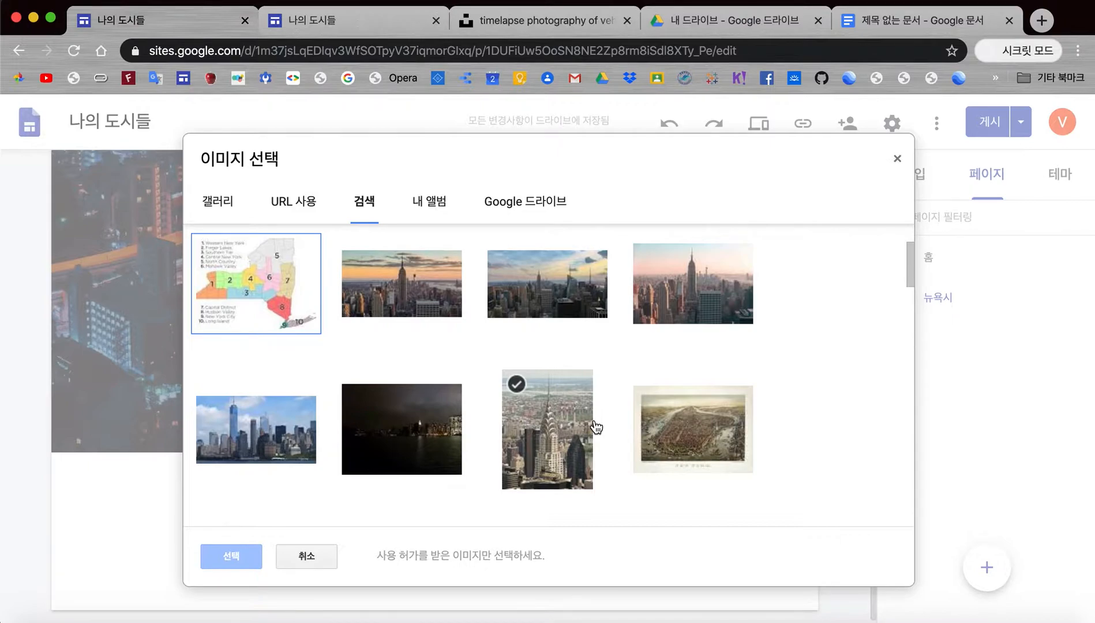
scroll(598, 427, "down", 3)
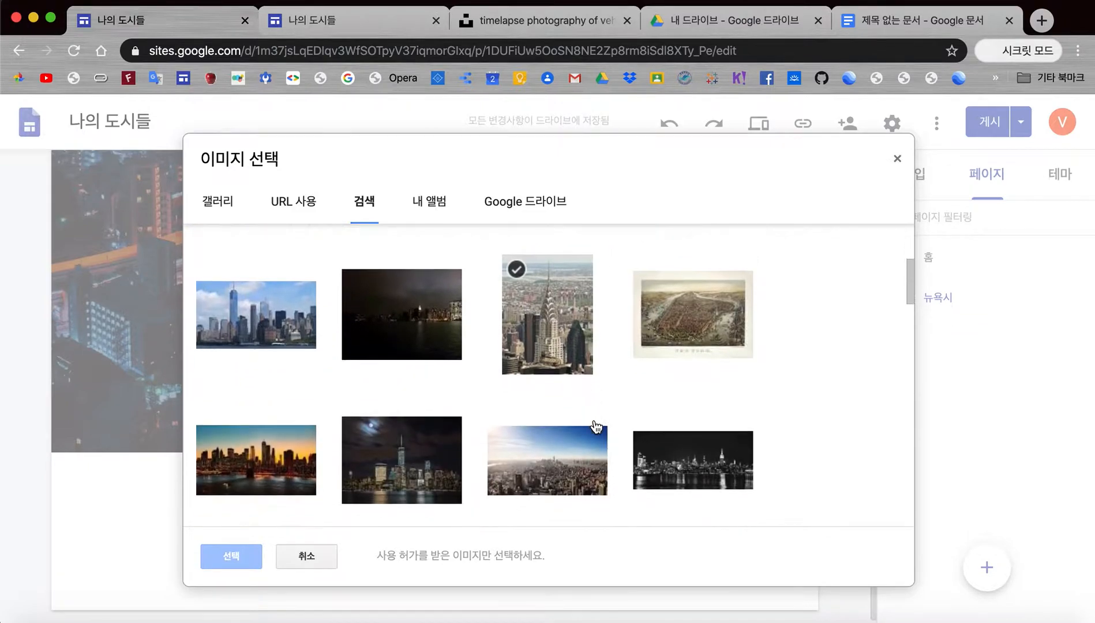
scroll(597, 427, "down", 1)
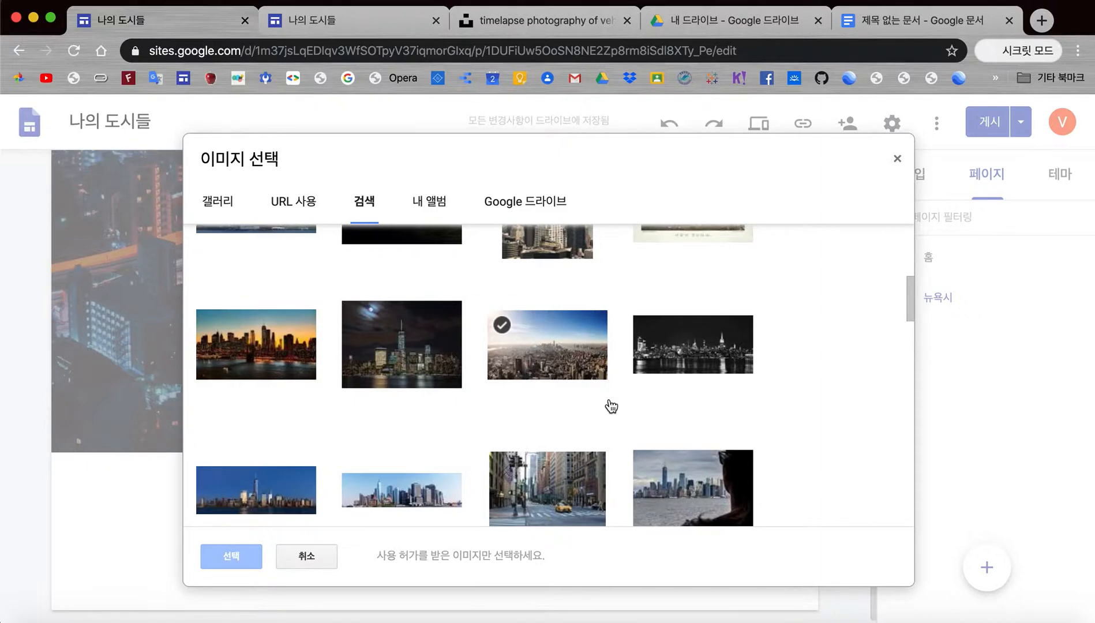
Step: On the Unsplash tab, search for 'new york city' photos
left_click(533, 20)
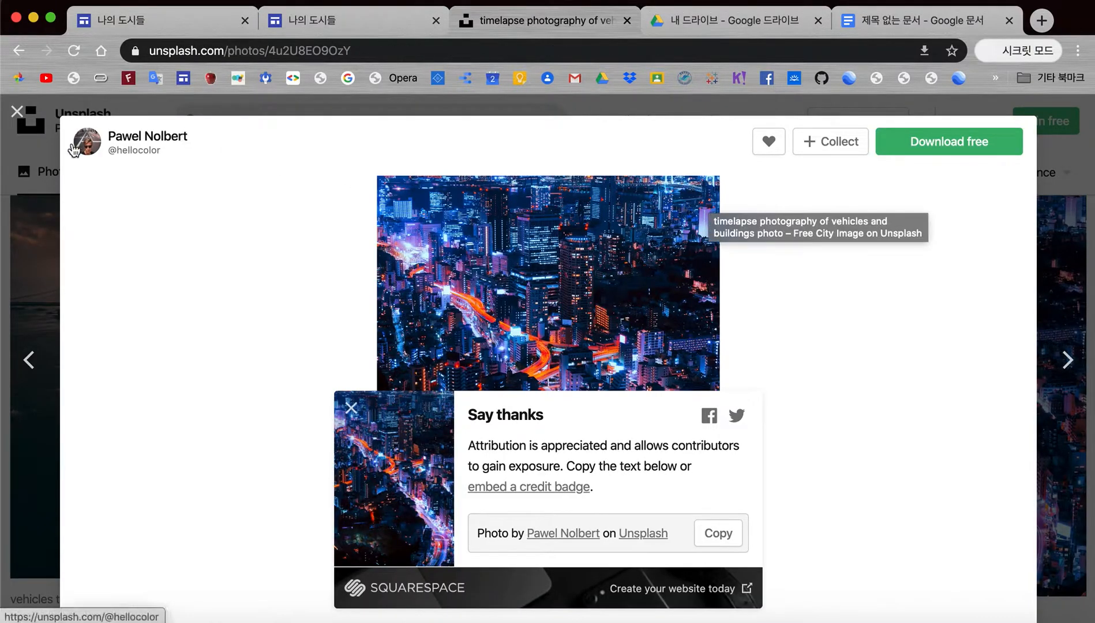
left_click(17, 112)
left_click(277, 121)
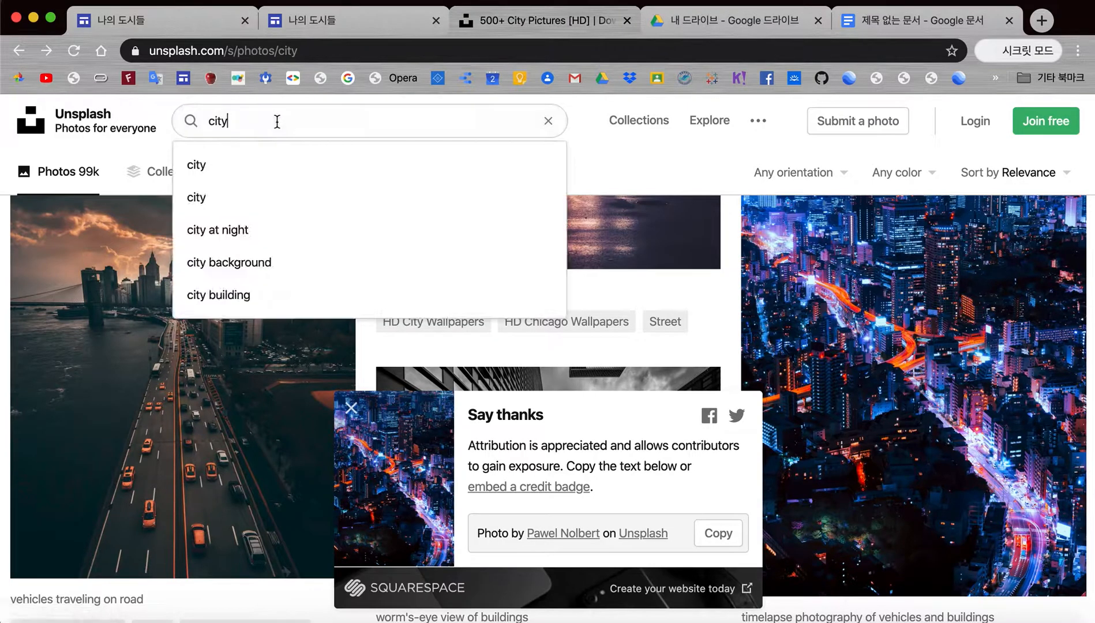
left_click(549, 122)
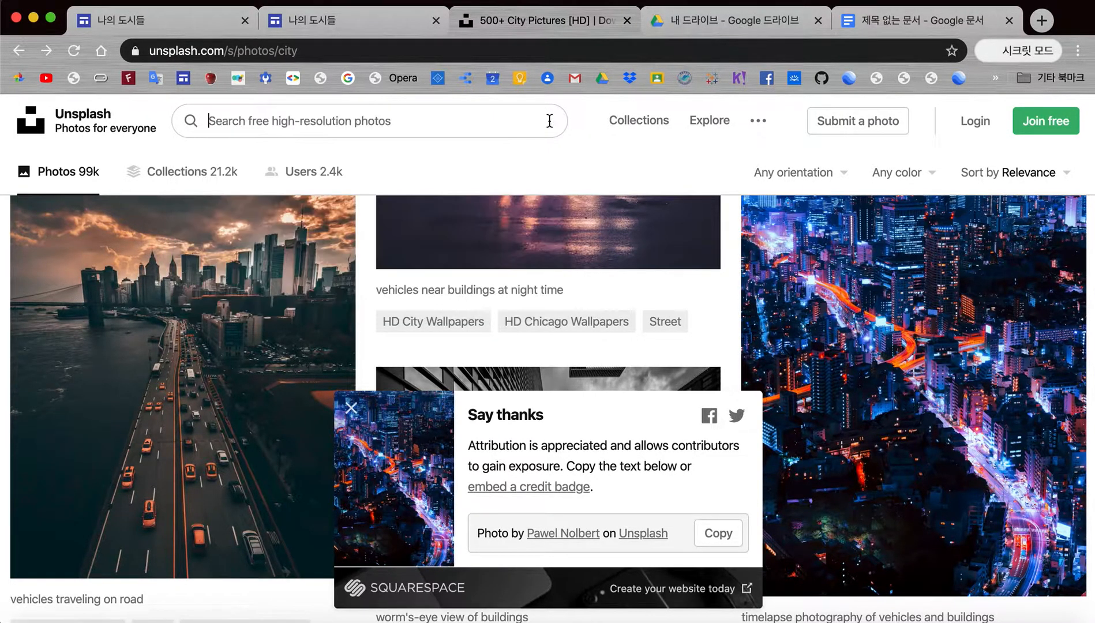
type("new h")
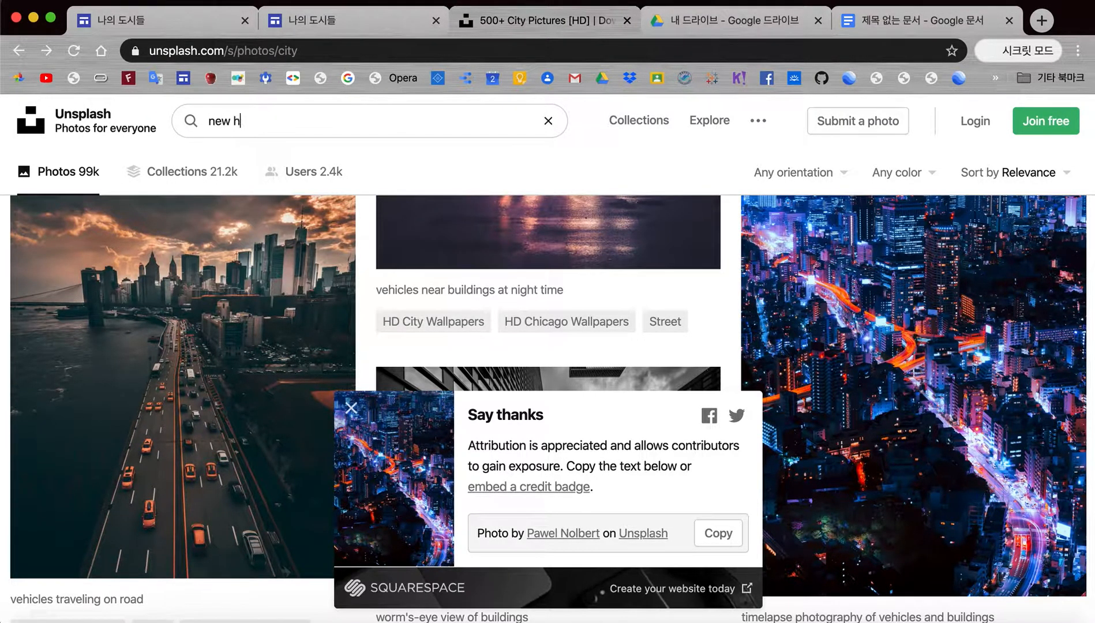
key("BackSpace")
key("BackSpace")
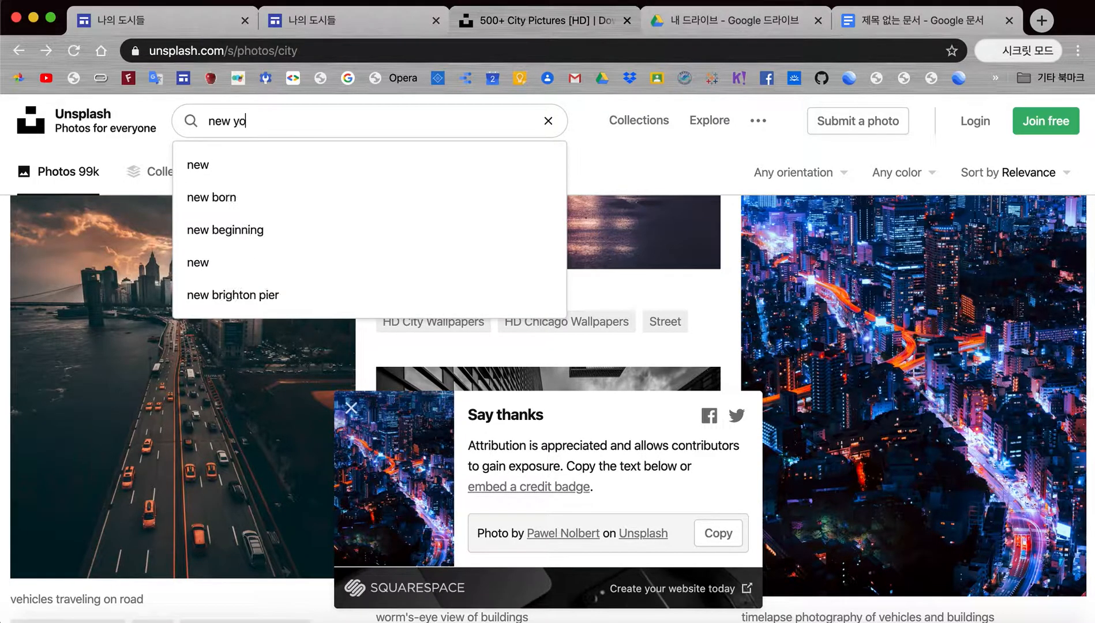
key("BackSpace")
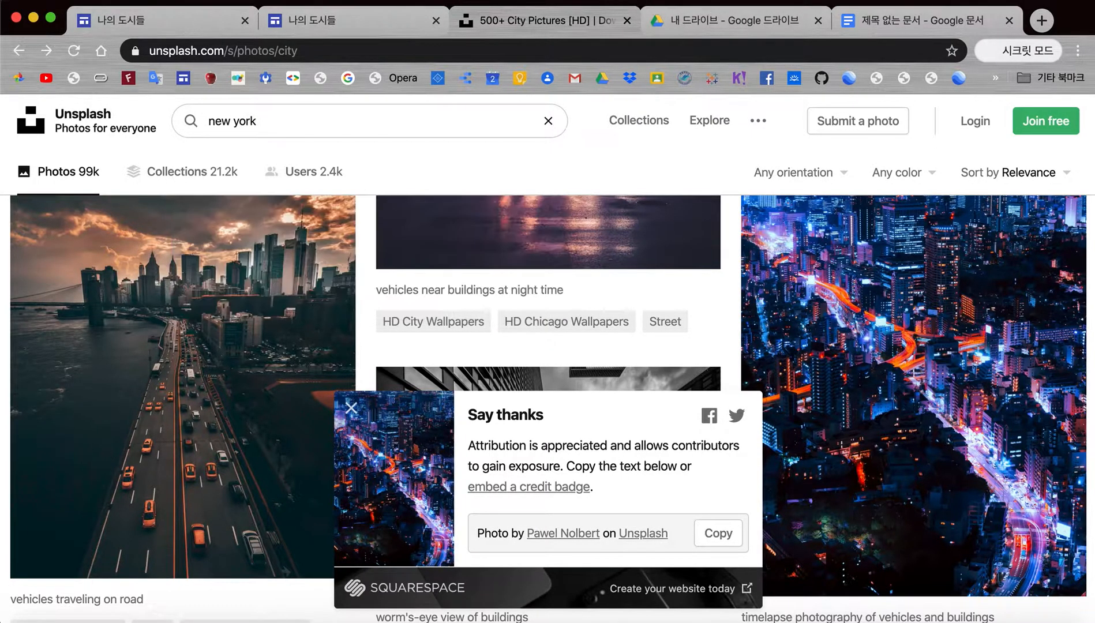
type("city")
key("Return")
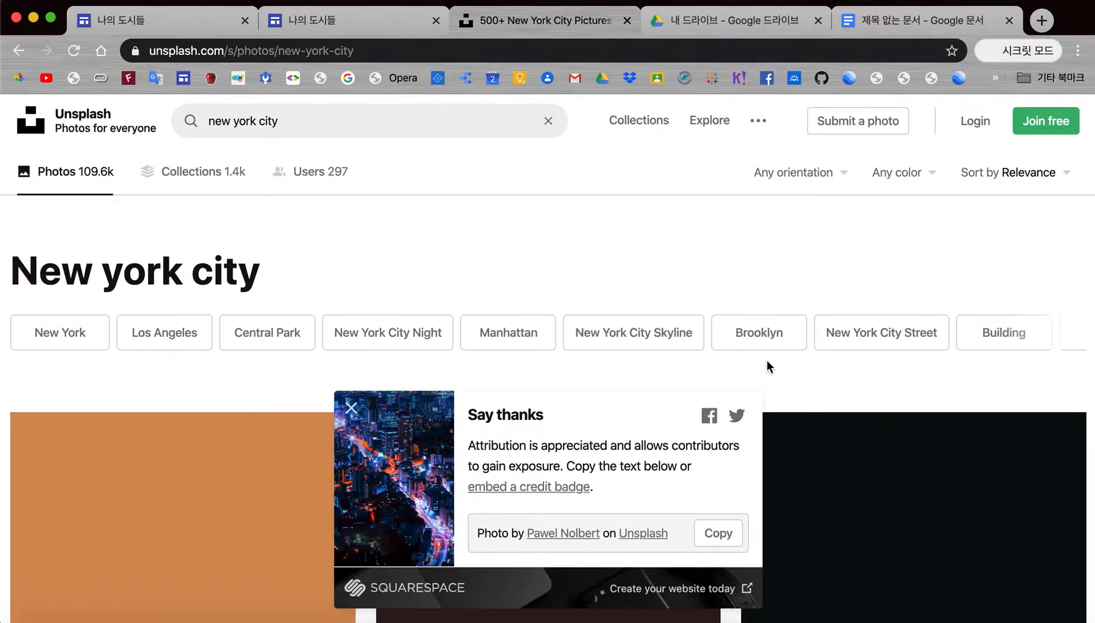
Step: Browse the New York City results, dismiss the Say thanks popup, and return to the site editor
scroll(758, 514, "down", 10)
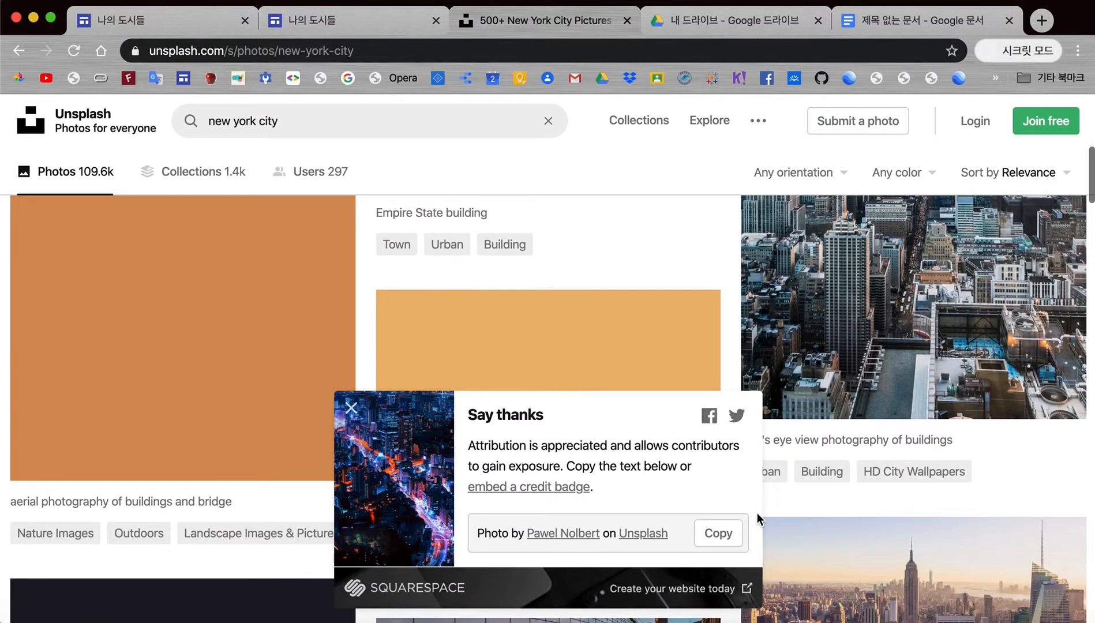
scroll(758, 513, "down", 2)
scroll(757, 513, "up", 10)
scroll(757, 514, "down", 8)
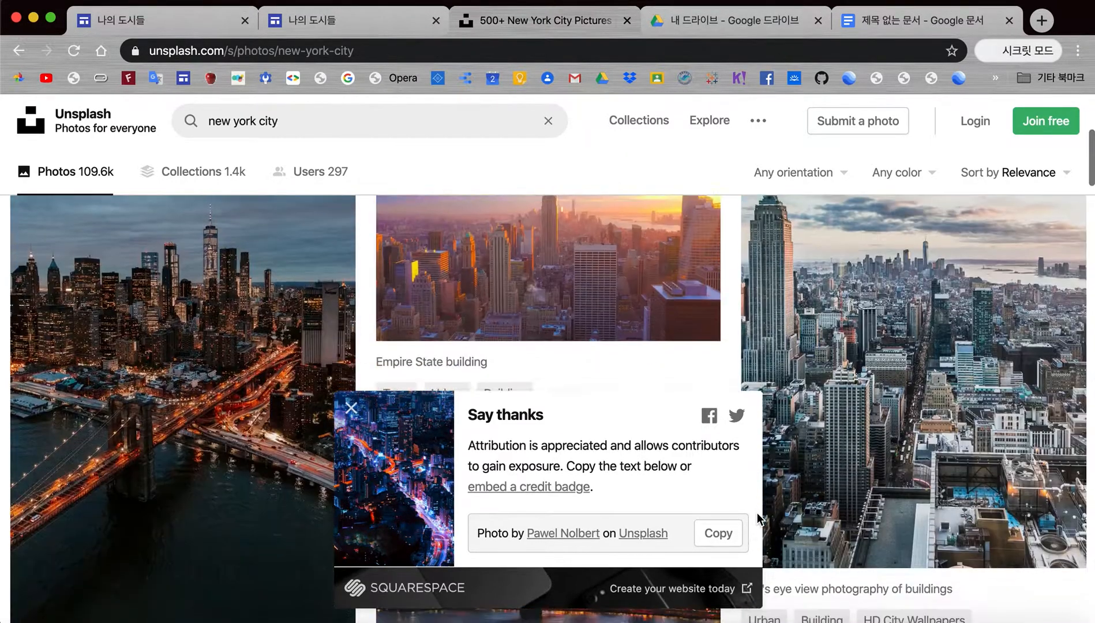
scroll(758, 514, "down", 5)
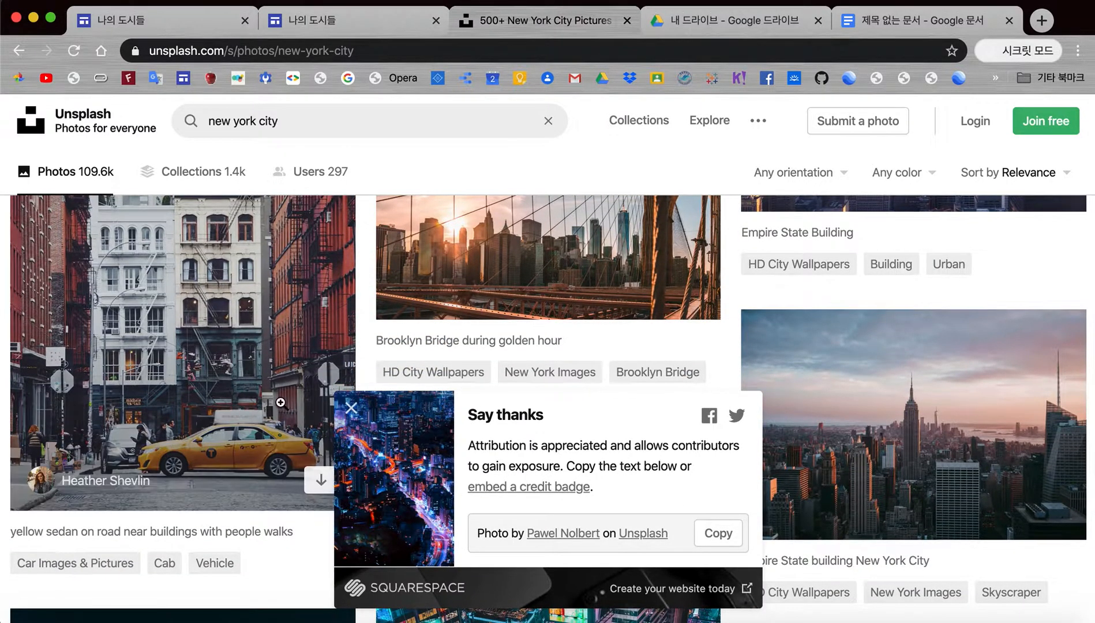
left_click(351, 408)
scroll(517, 375, "up", 5)
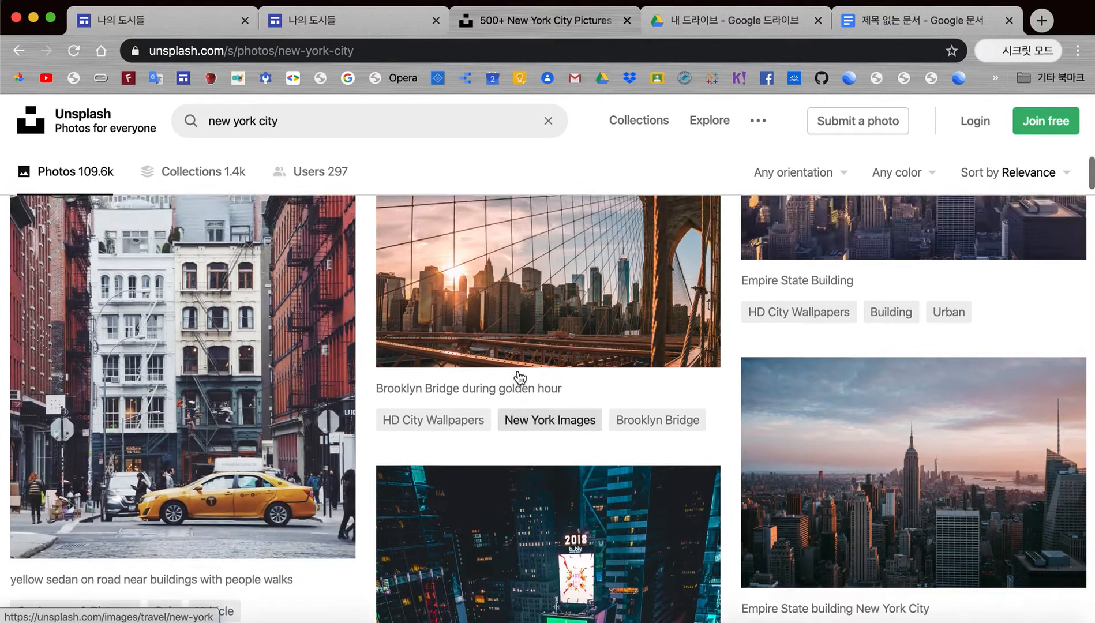
scroll(519, 373, "up", 1)
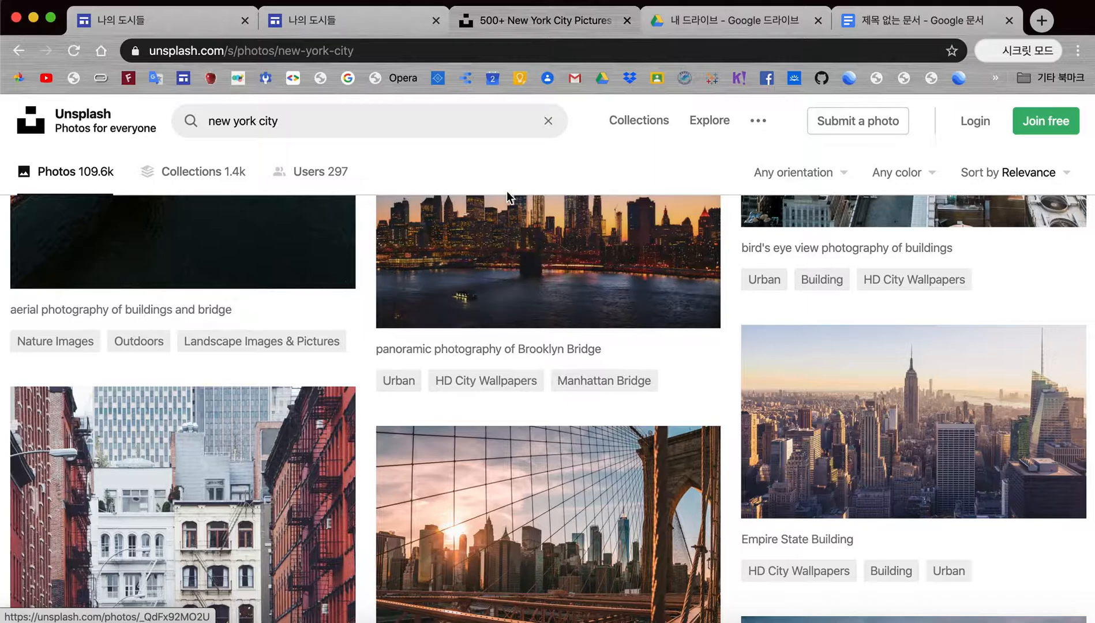
left_click(154, 29)
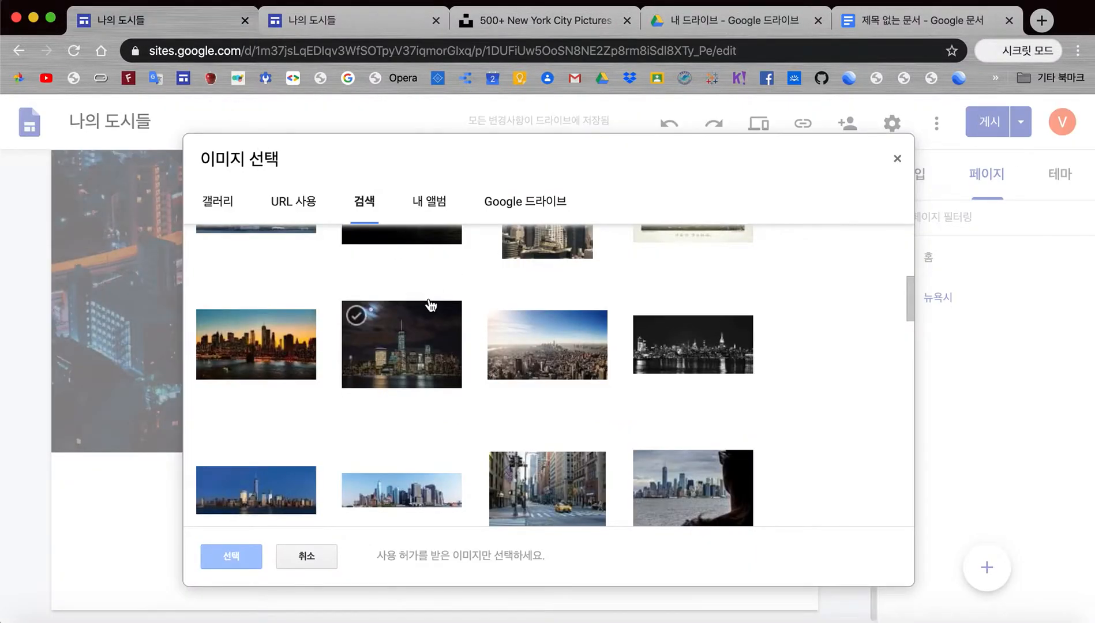
Step: Set the sunset Brooklyn Bridge skyline photo as the 뉴욕시 header and review the page
left_click(258, 344)
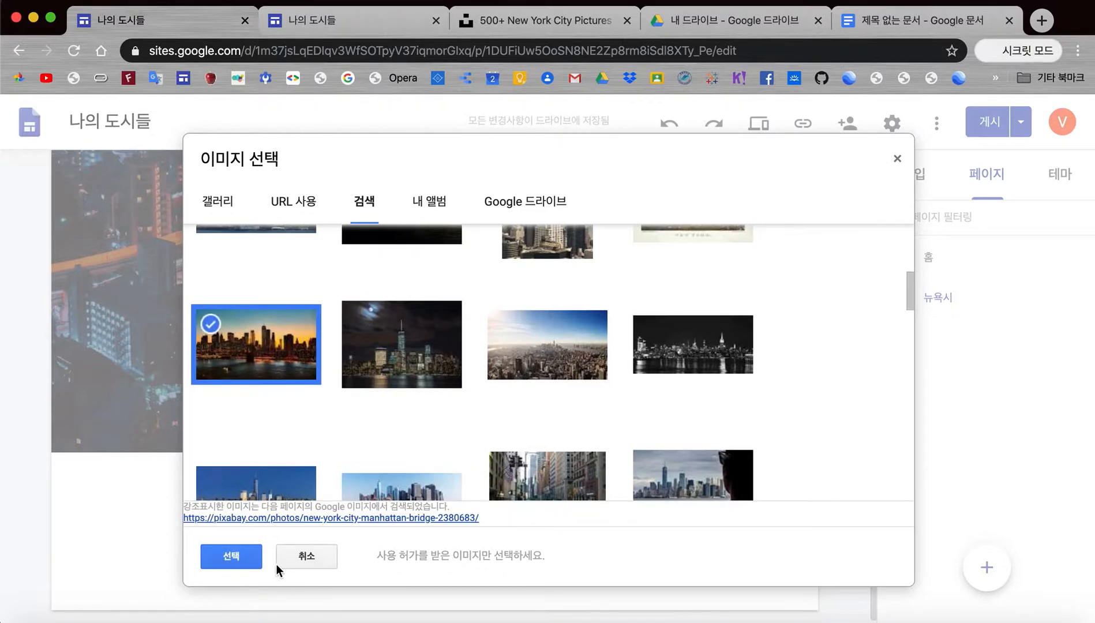
left_click(233, 556)
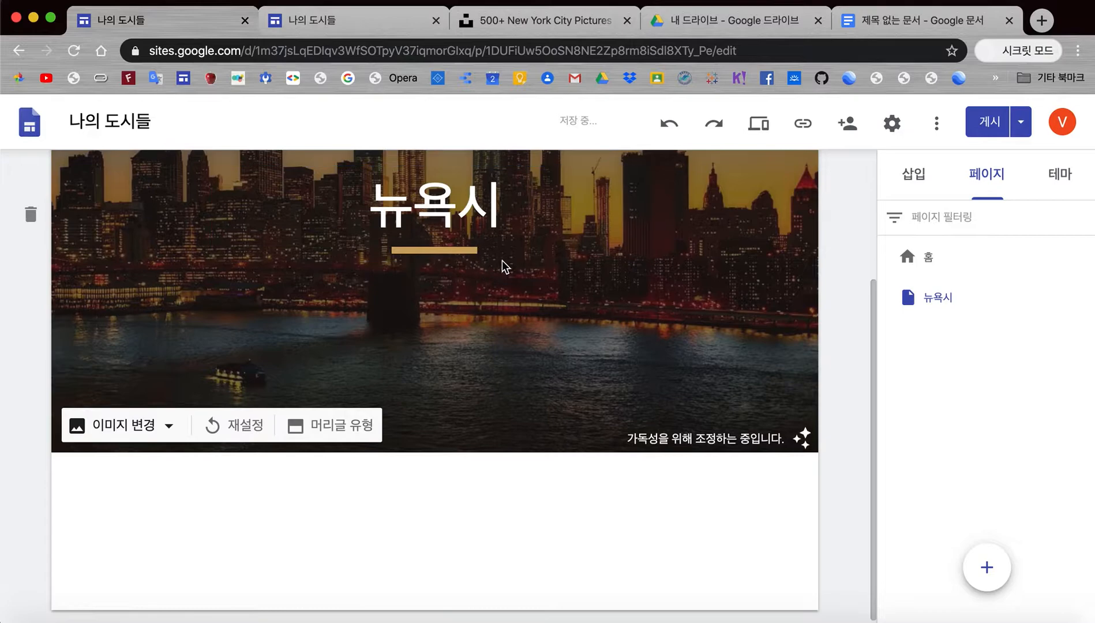
scroll(503, 286, "up", 3)
scroll(504, 287, "up", 2)
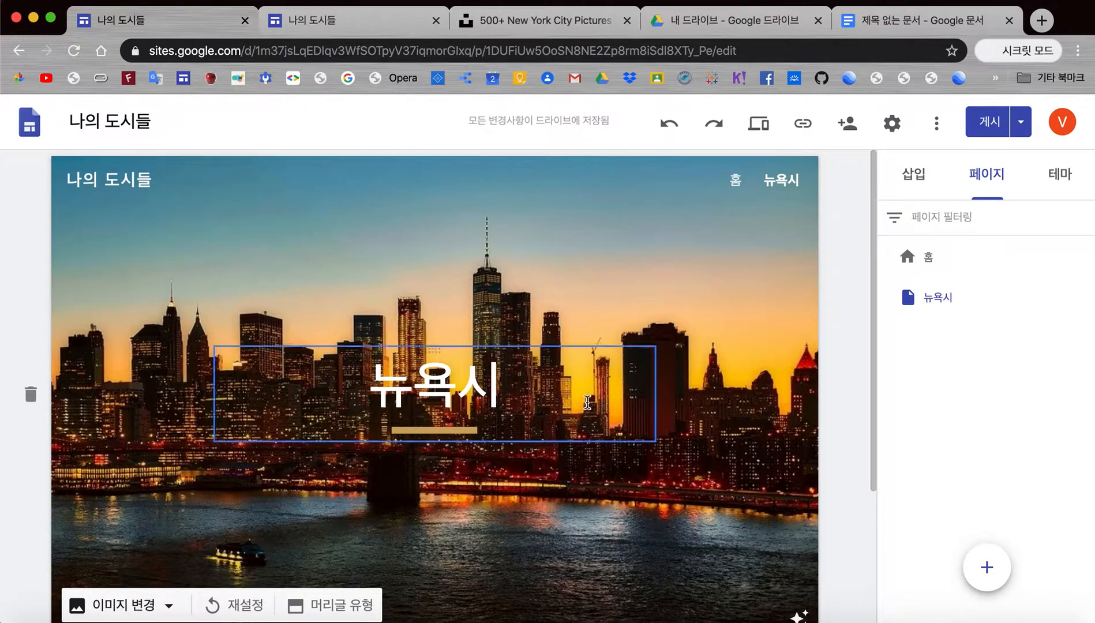
scroll(585, 409, "down", 3)
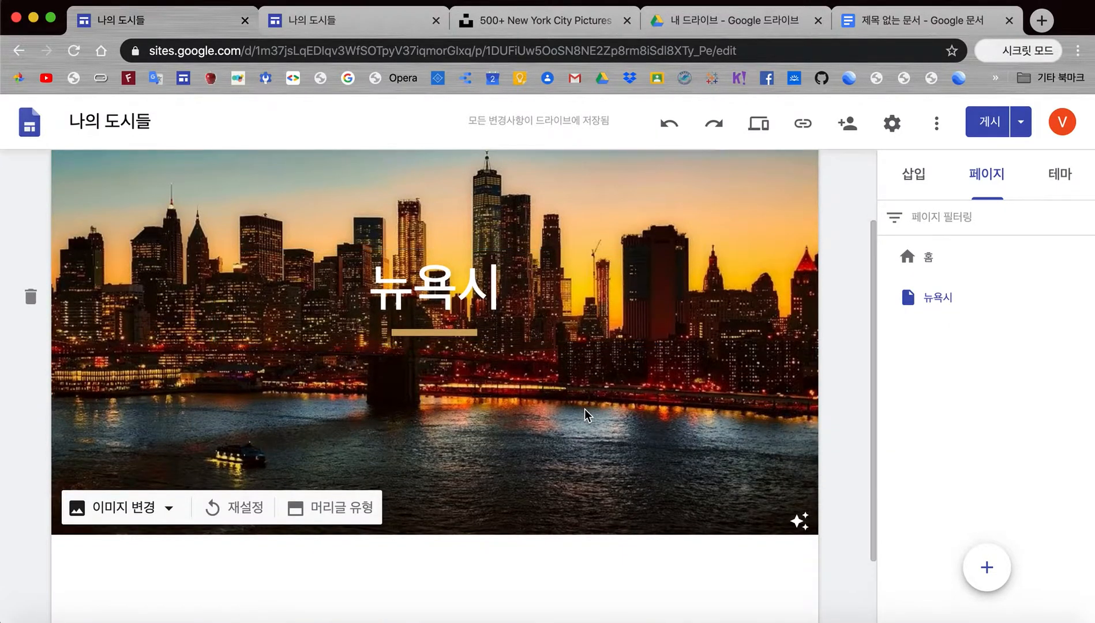
scroll(585, 410, "up", 2)
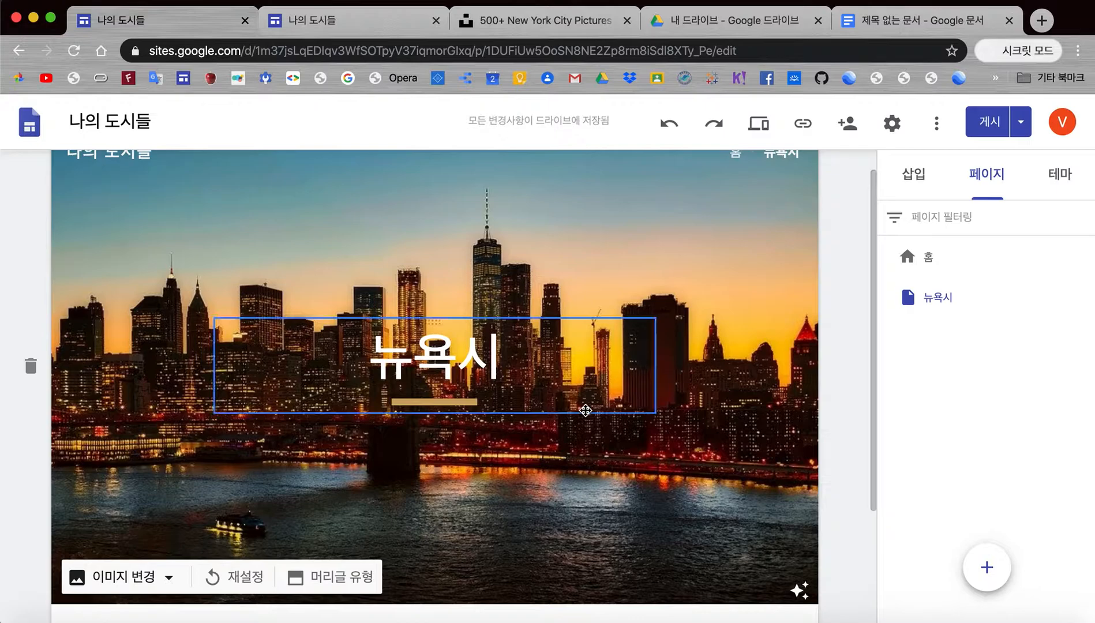
scroll(702, 446, "down", 4)
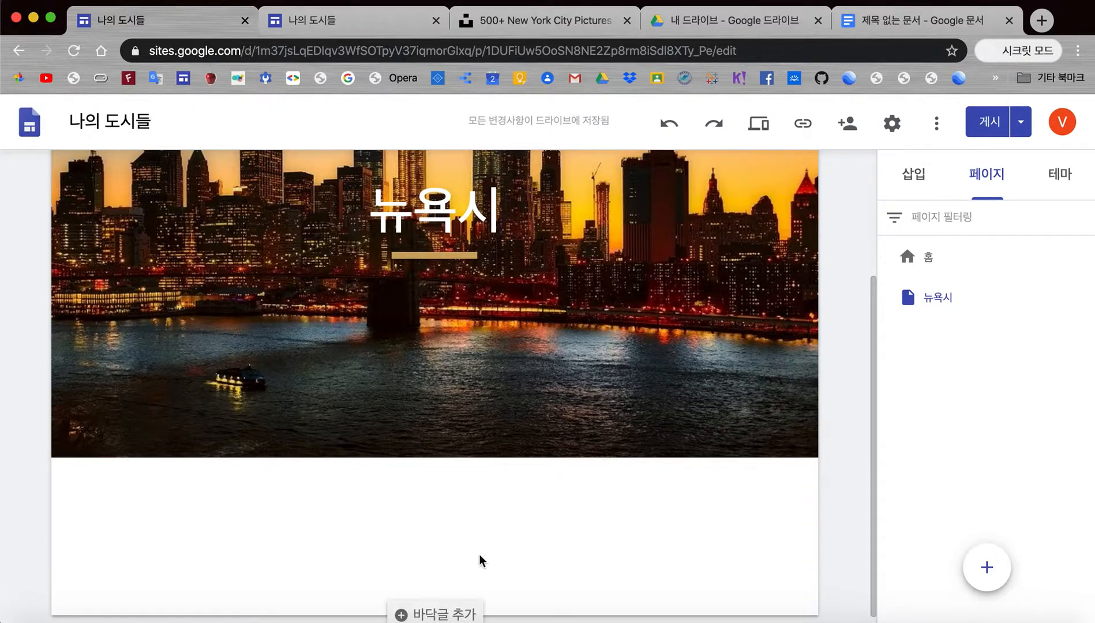
double_click(417, 529)
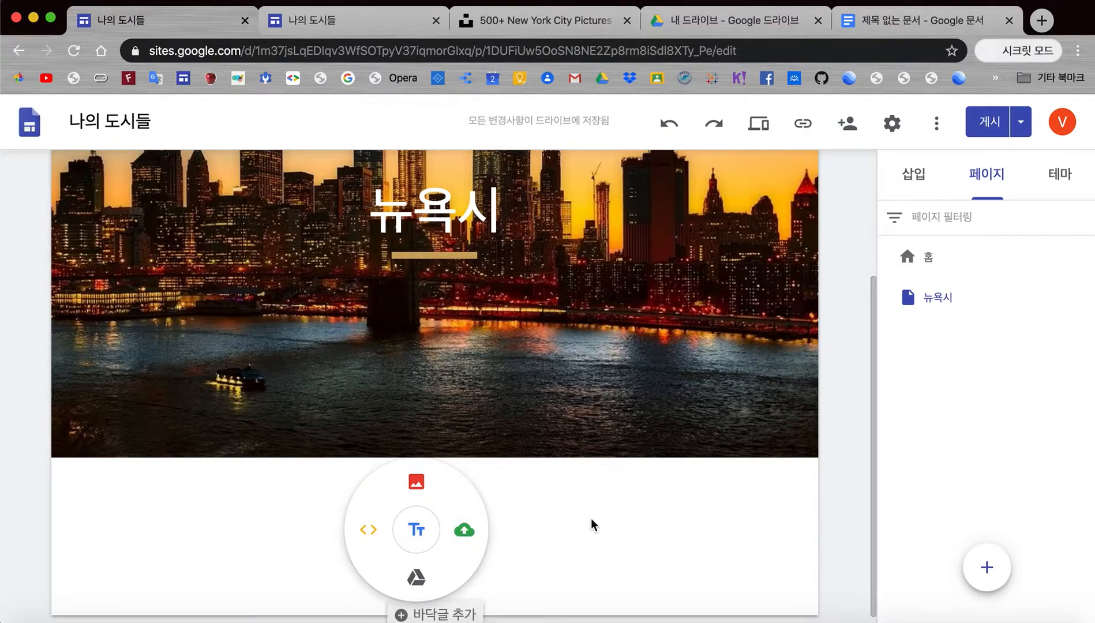
left_click(608, 516)
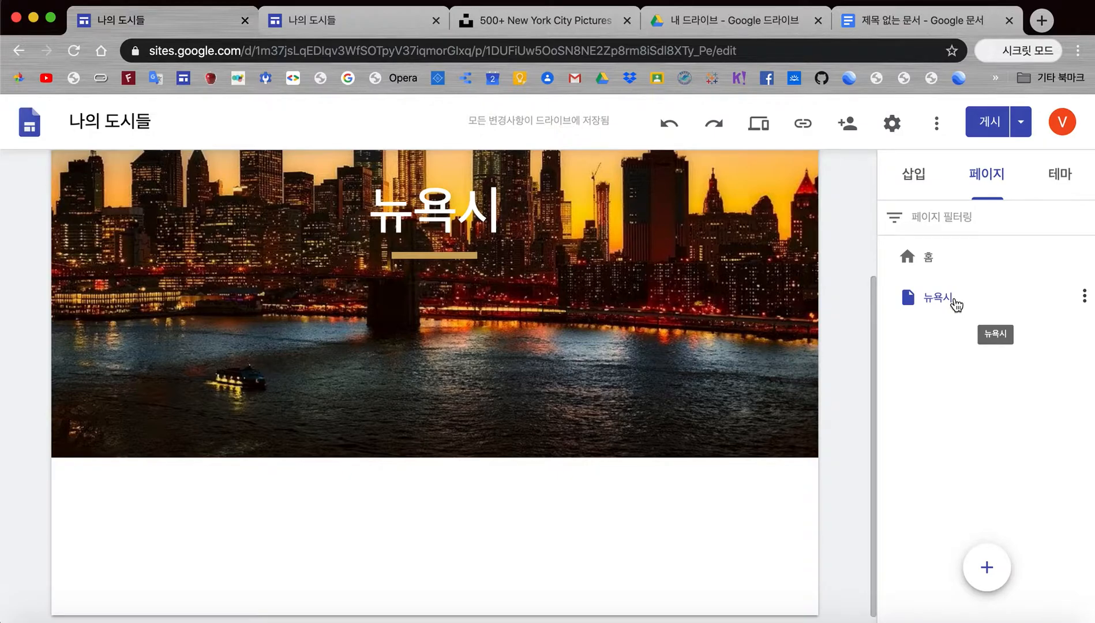
Step: Add a subpage named 'Metropolitan Opera' under 뉴욕시
left_click(1085, 295)
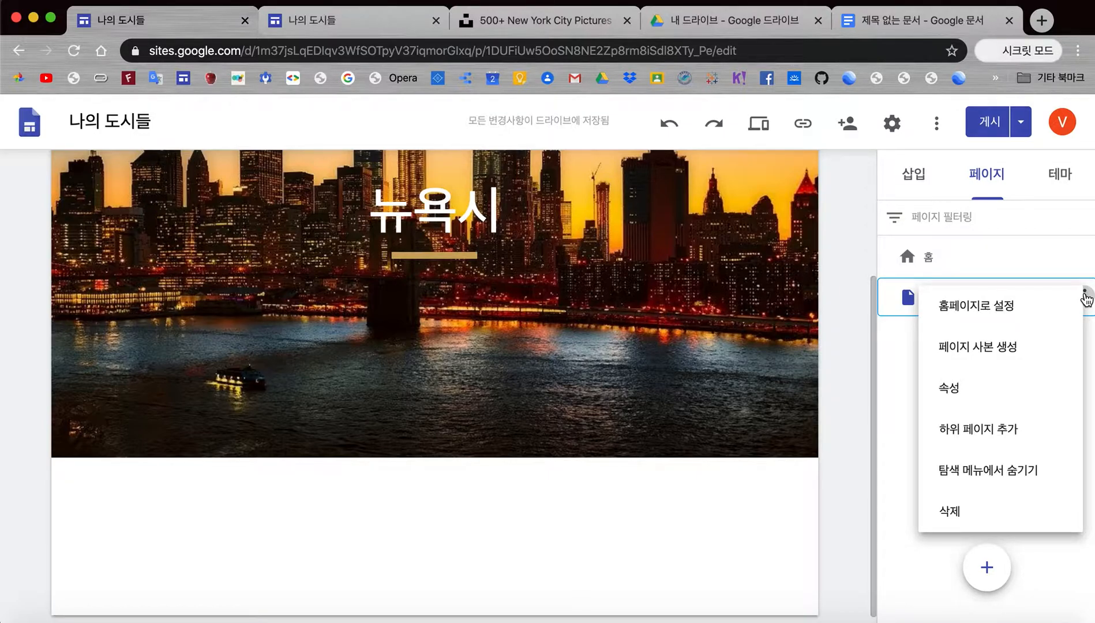
left_click(899, 361)
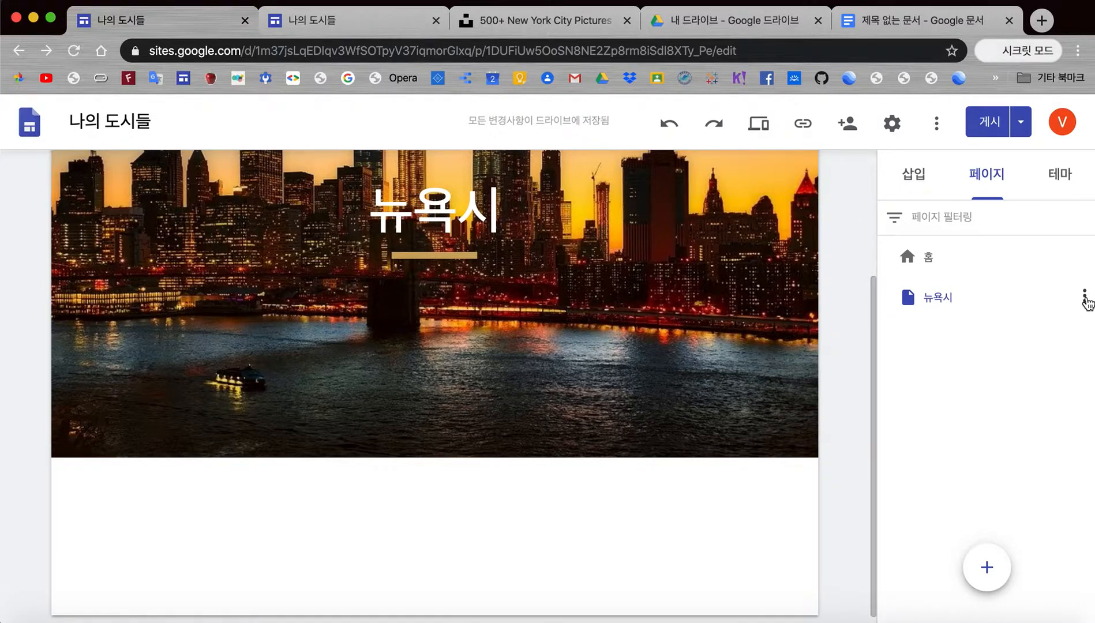
left_click(1085, 298)
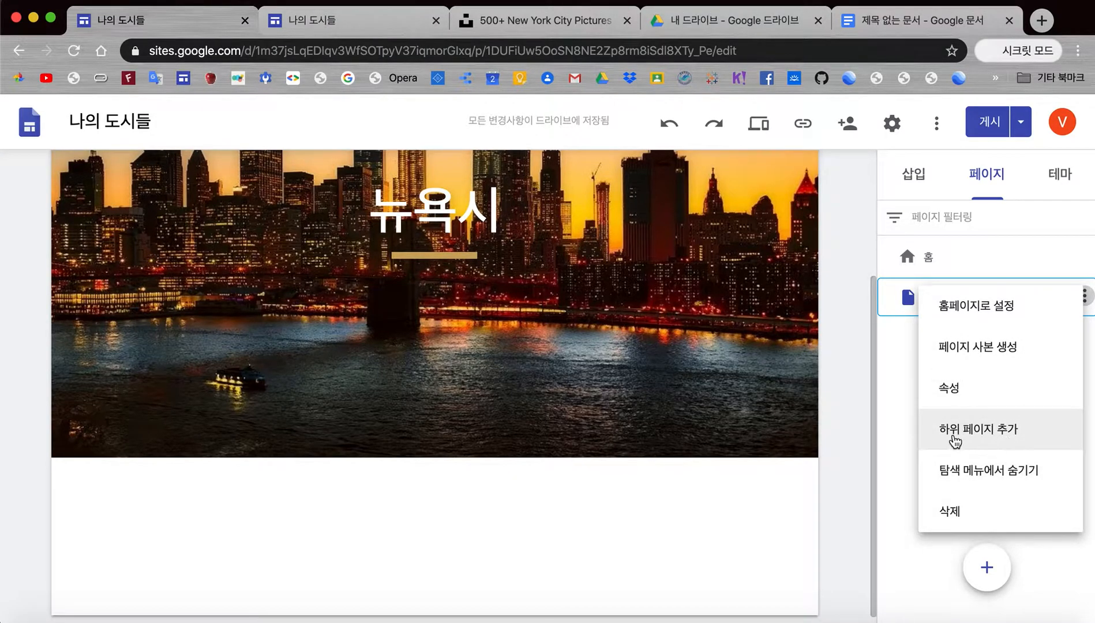
left_click(1003, 432)
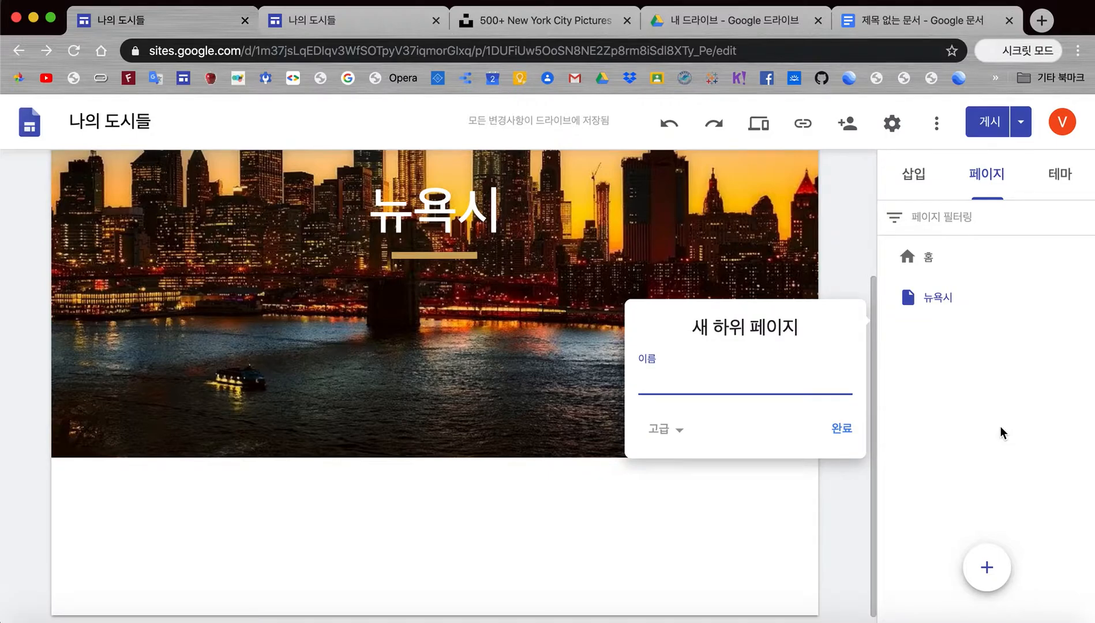
type("Metropolitan")
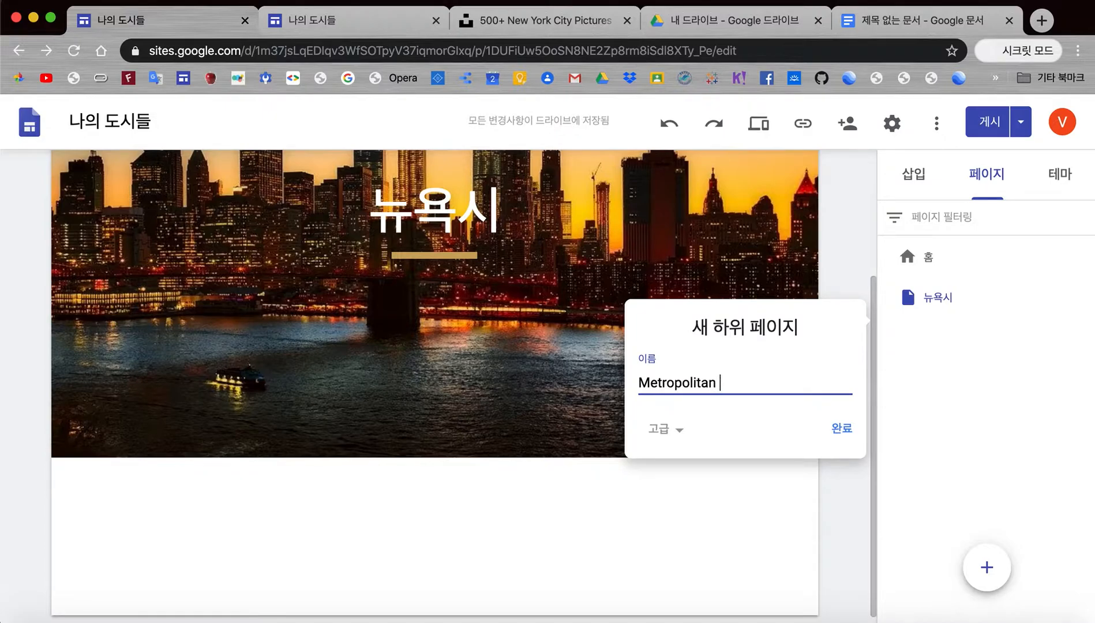
type(" Opera")
key("Return")
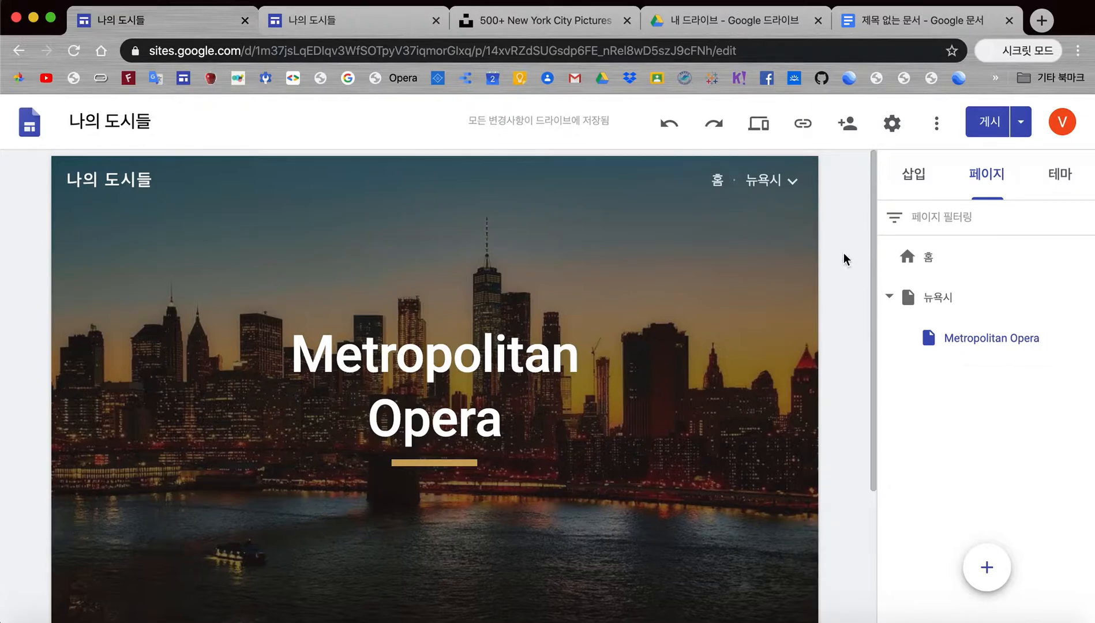
Step: Create a second 뉴욕시 subpage named MOMA
mouse_move(759, 183)
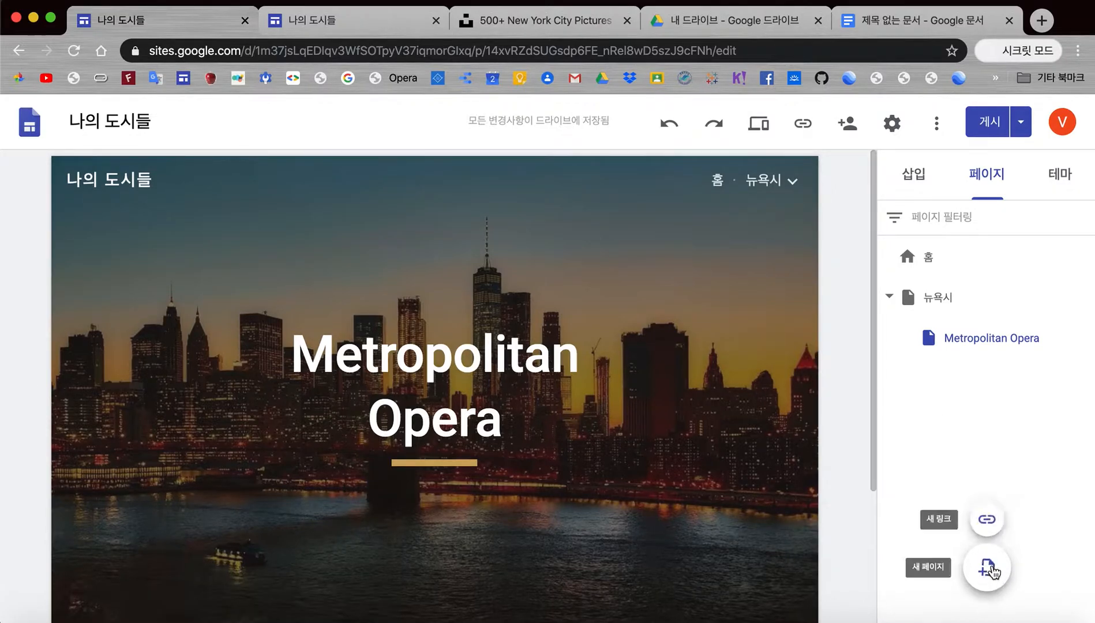
mouse_move(1084, 299)
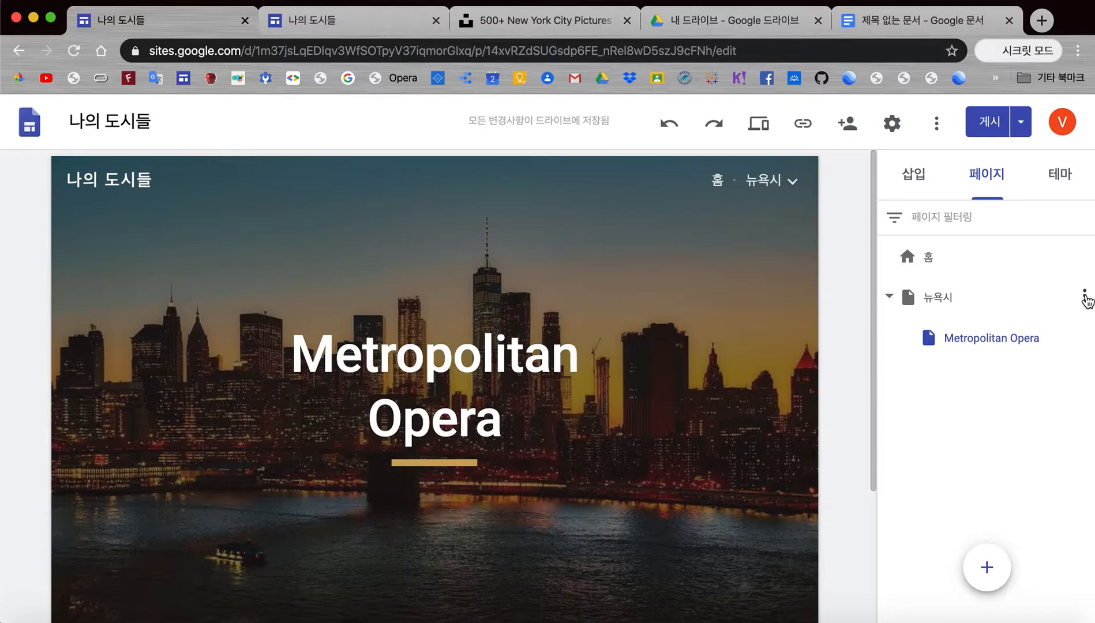
left_click(1085, 298)
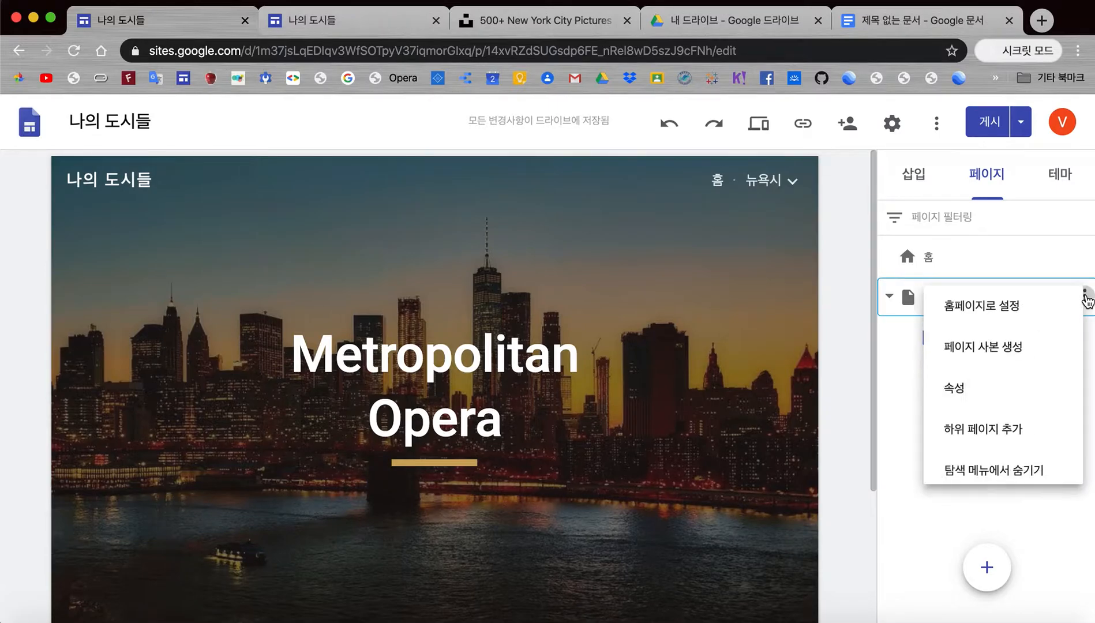
left_click(993, 431)
type("MOMA")
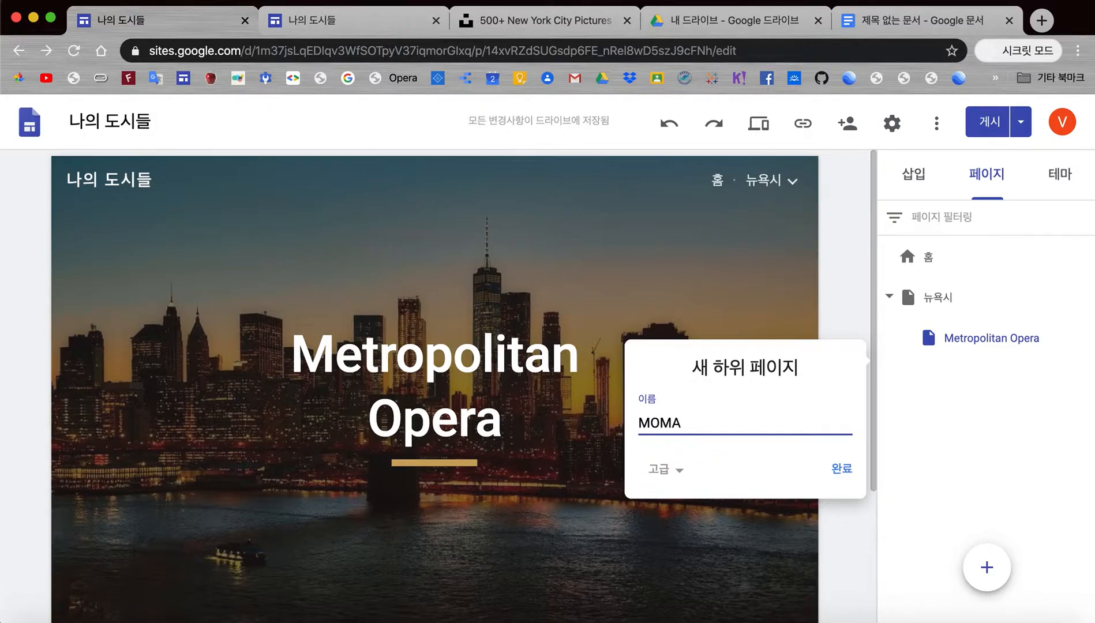
key("Return")
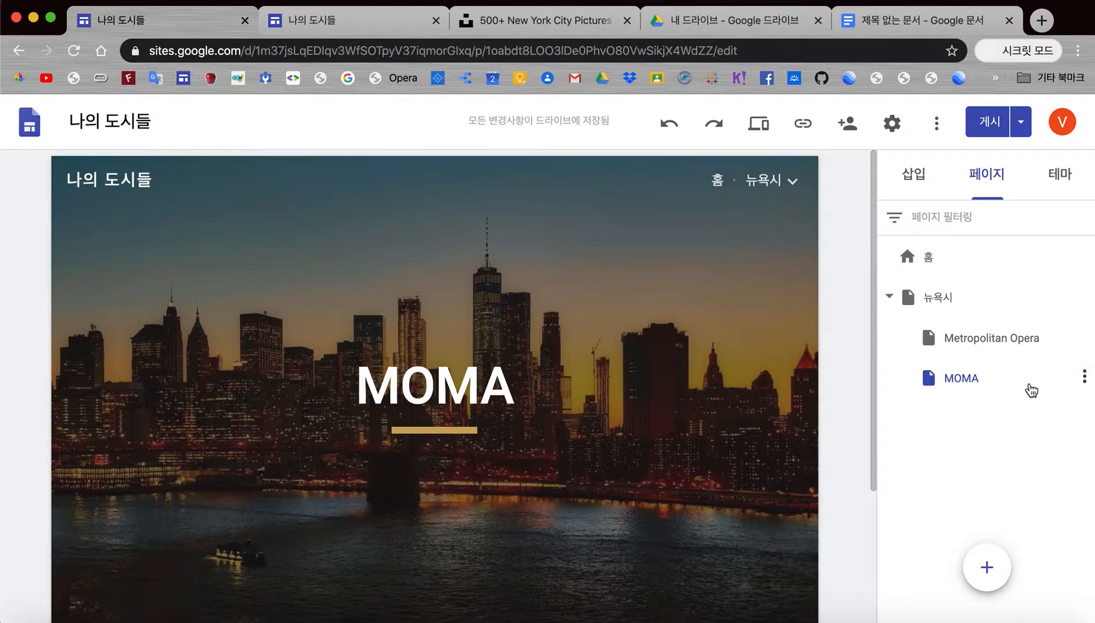
Step: Nest a new subpage named 'Expressionism' under the MOMA page
left_click(1087, 380)
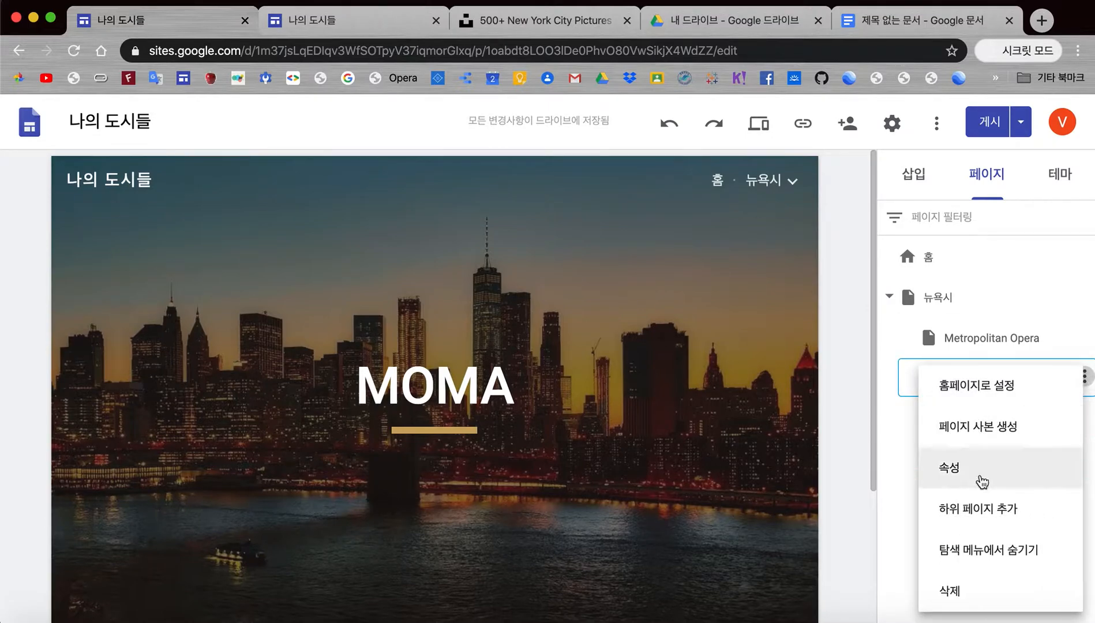
left_click(985, 518)
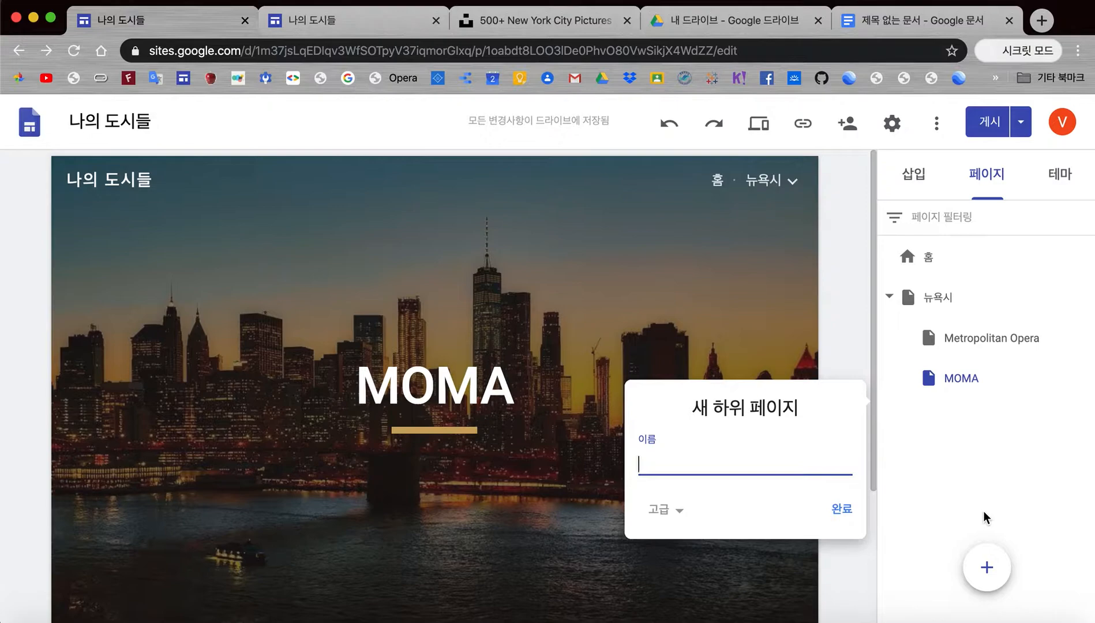
type("G")
key("BackSpace")
type("Expressionism")
key("Return")
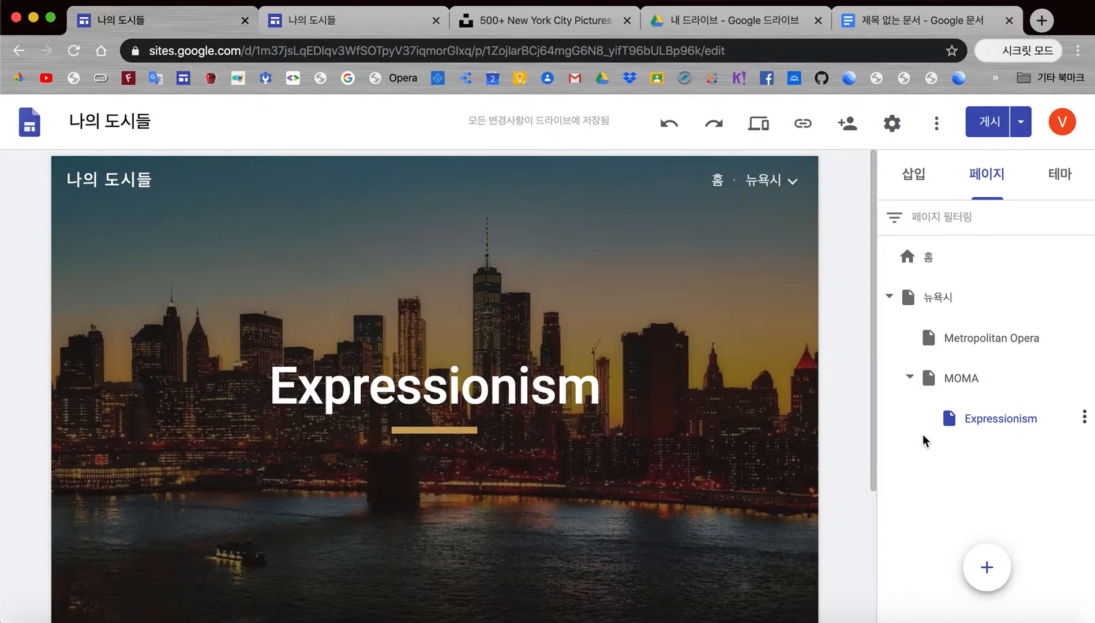
Step: Create a new top-level page named '파리' alongside 홈 and 뉴욕시
left_click(978, 341)
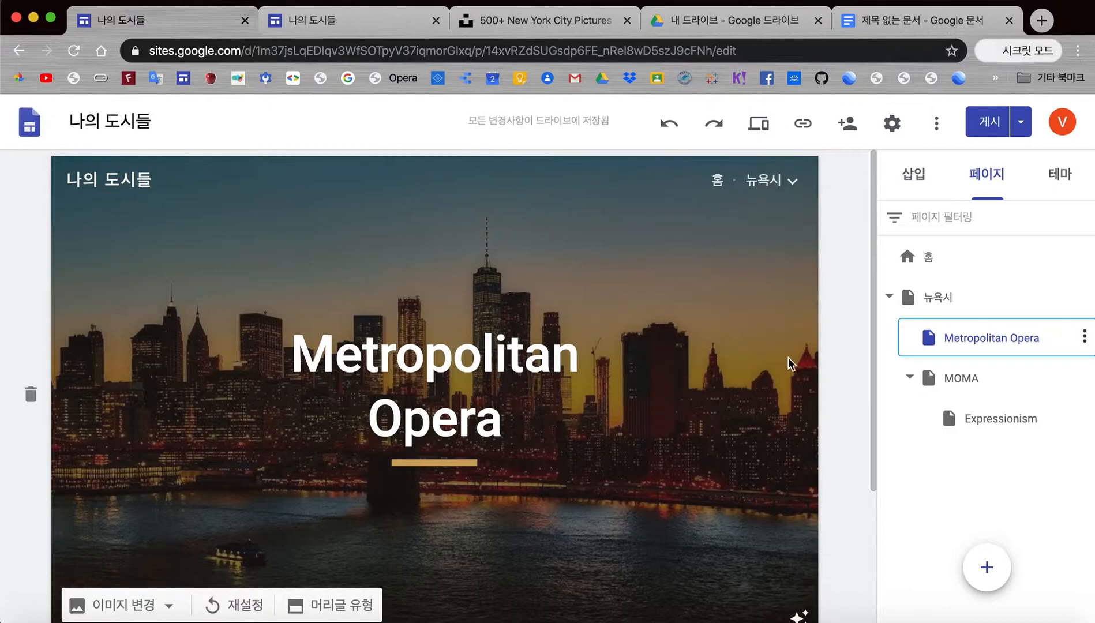
left_click(940, 299)
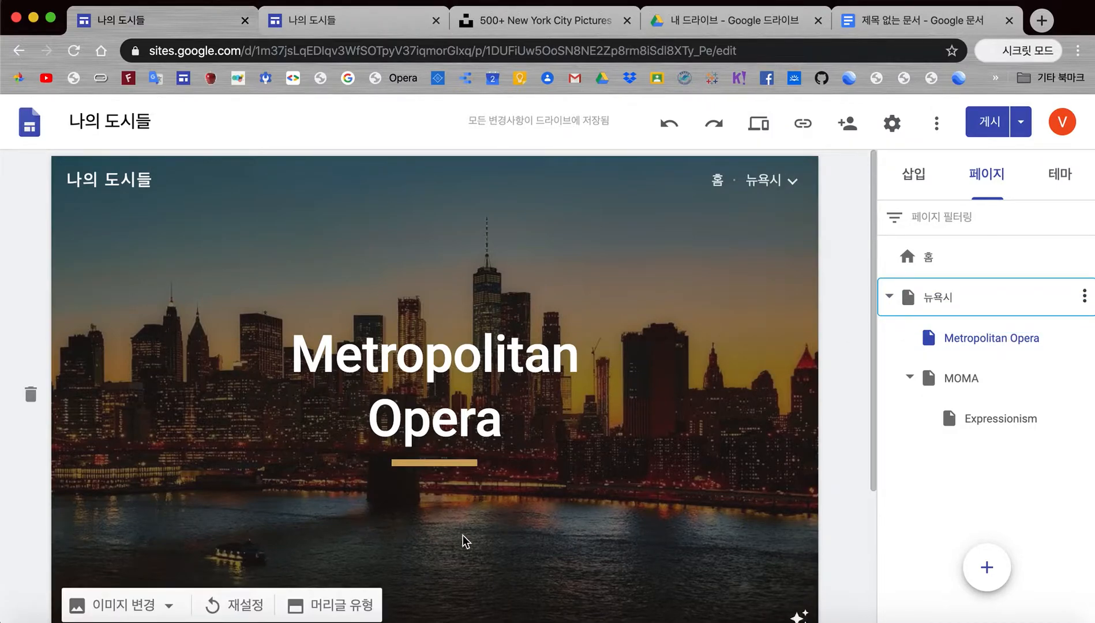
scroll(428, 504, "down", 3)
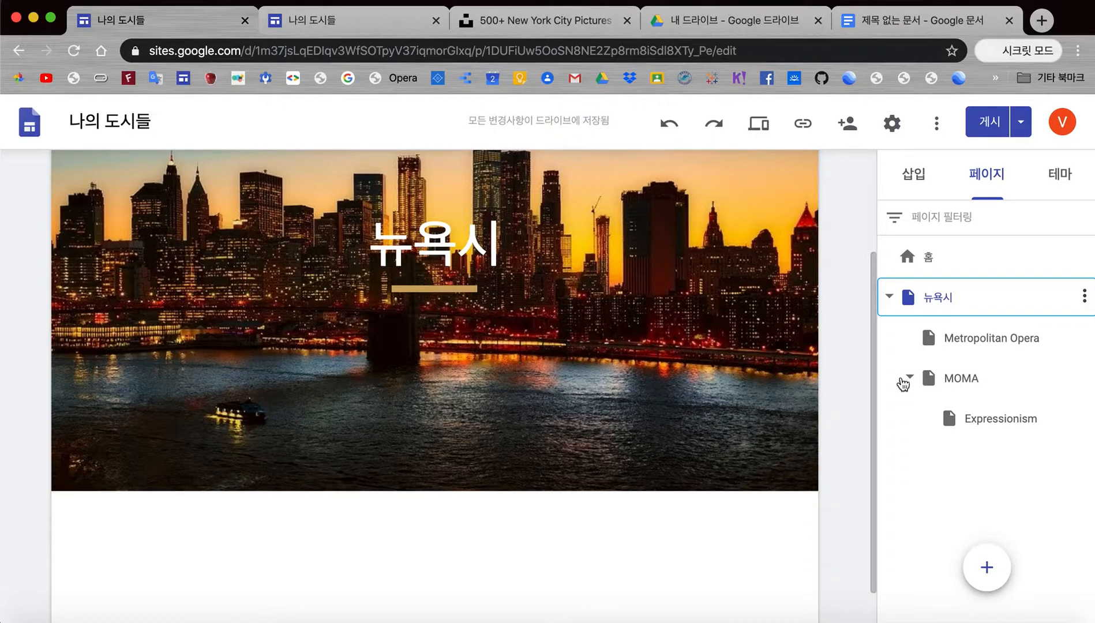
left_click(986, 570)
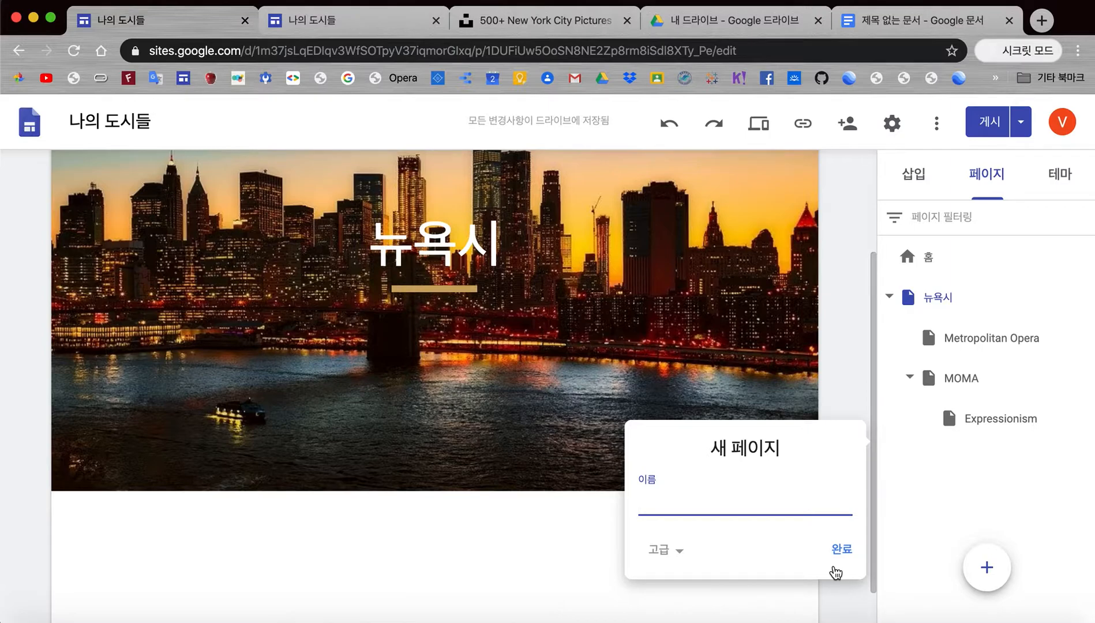
type("vk파리")
key("Return")
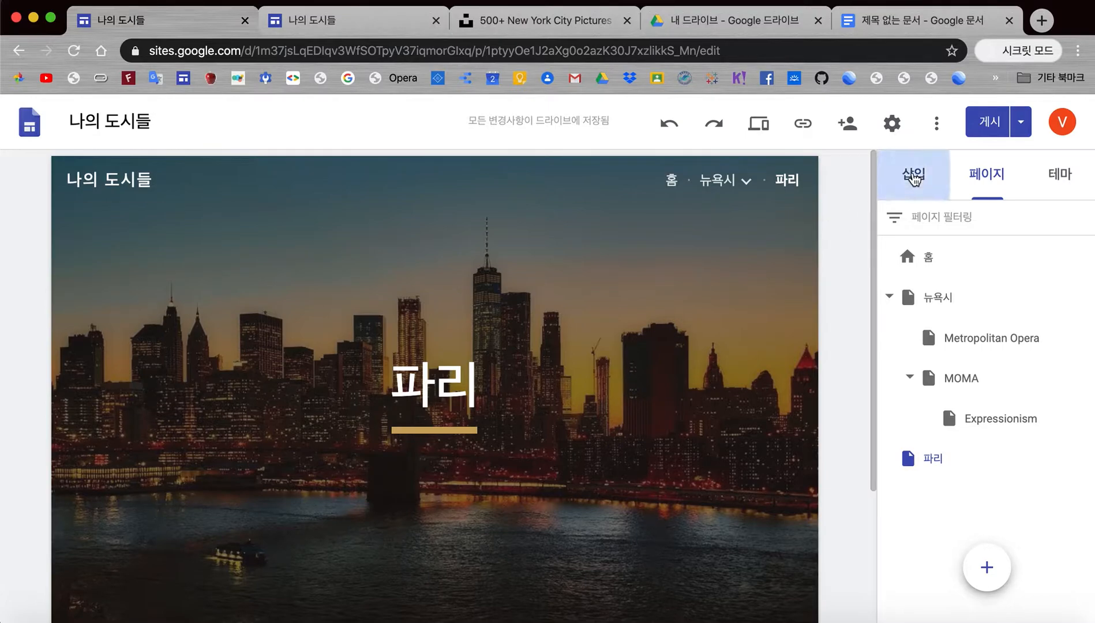
Step: Return to the 홈 page and preview the site in phone layout
left_click(913, 175)
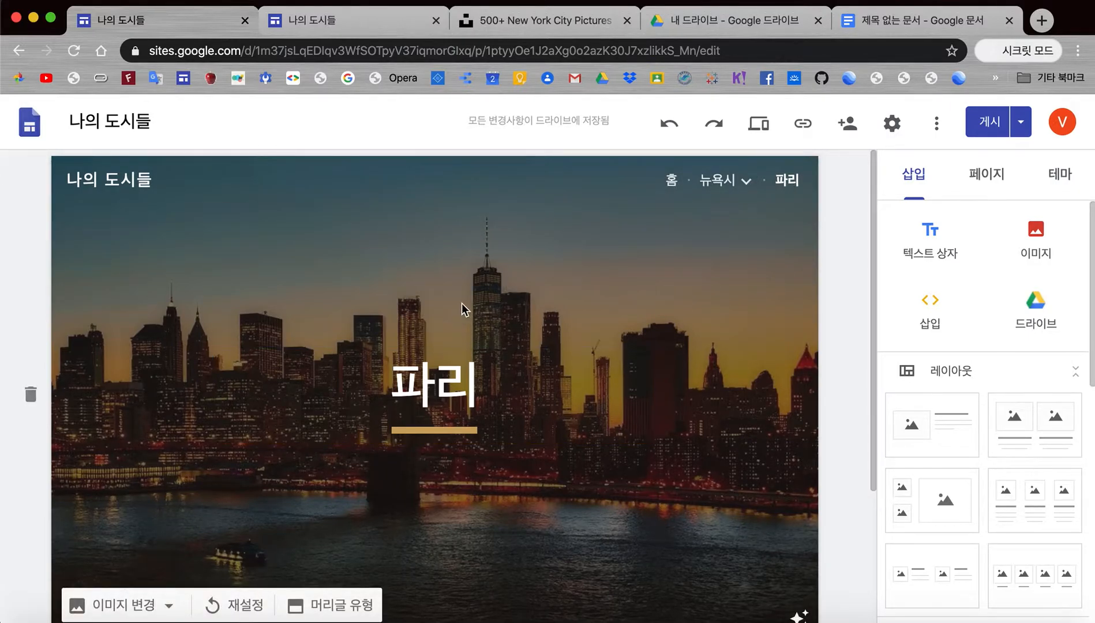
left_click(672, 181)
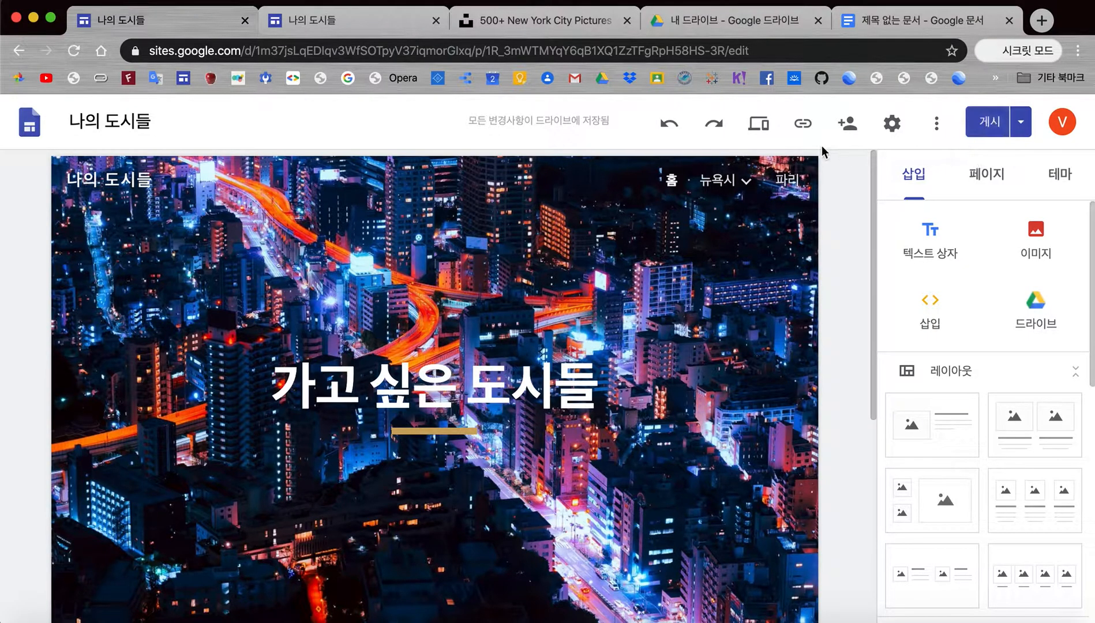
left_click(759, 124)
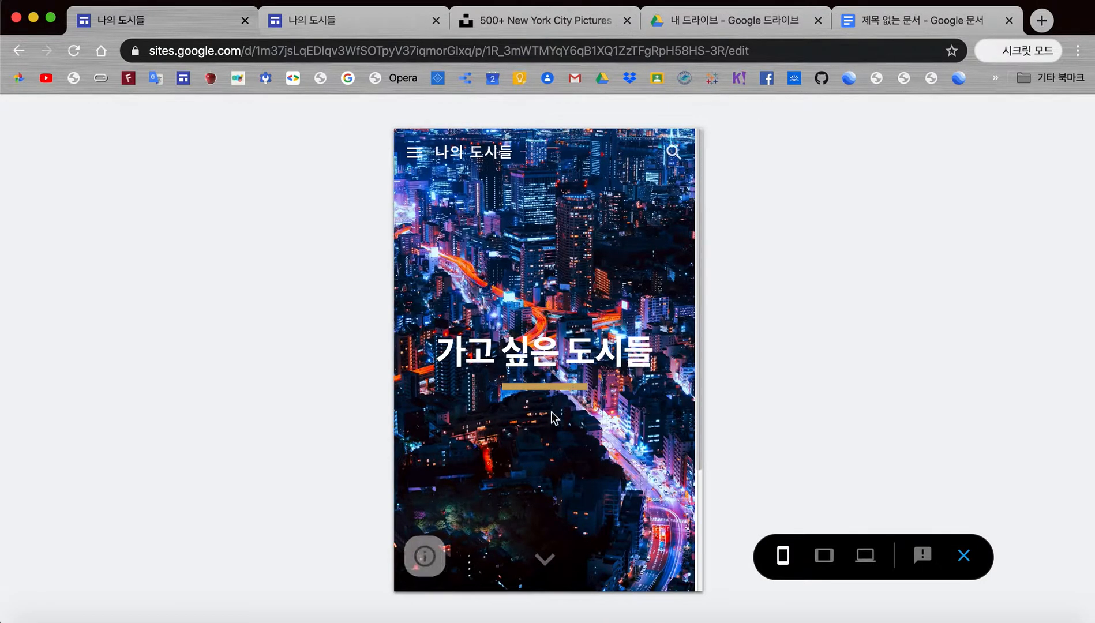
Step: View the preview at tablet and desktop widths, then close it
left_click(824, 556)
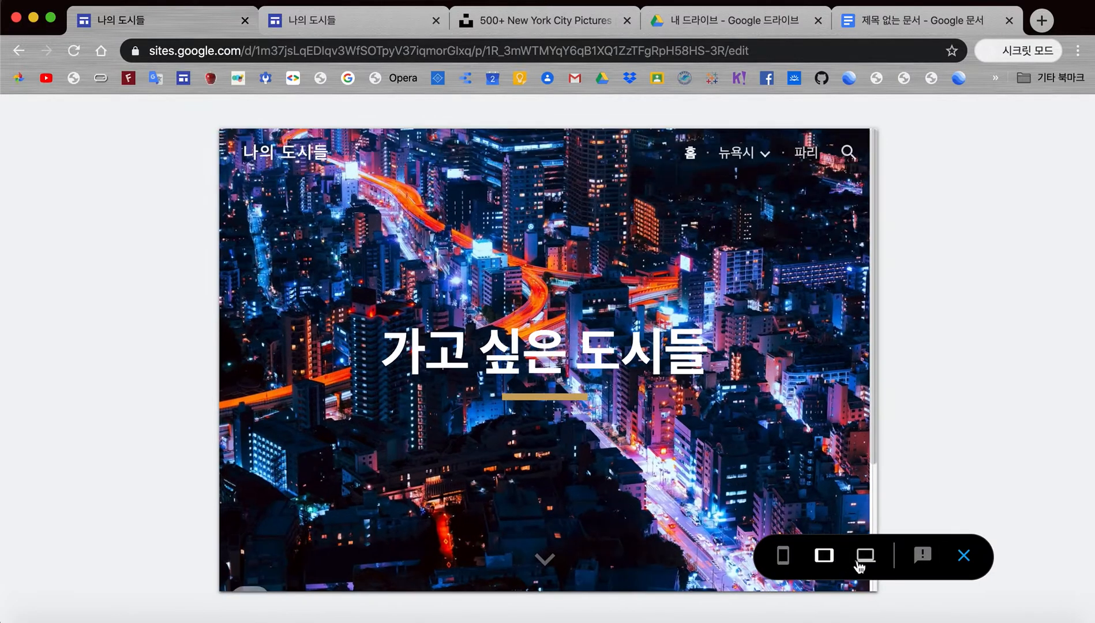
left_click(866, 555)
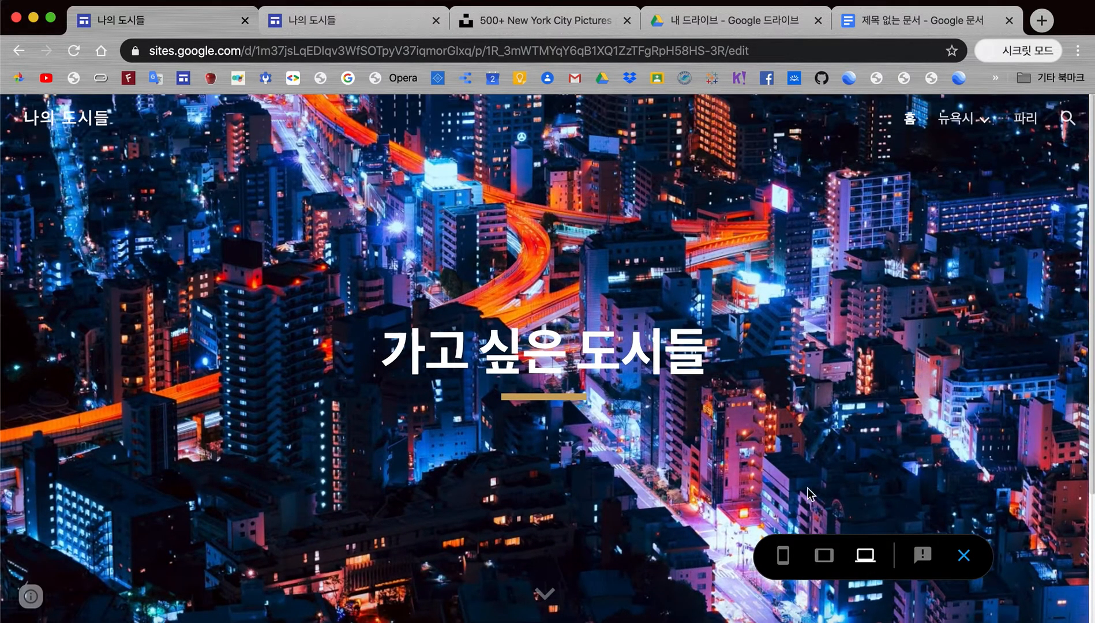
left_click(963, 556)
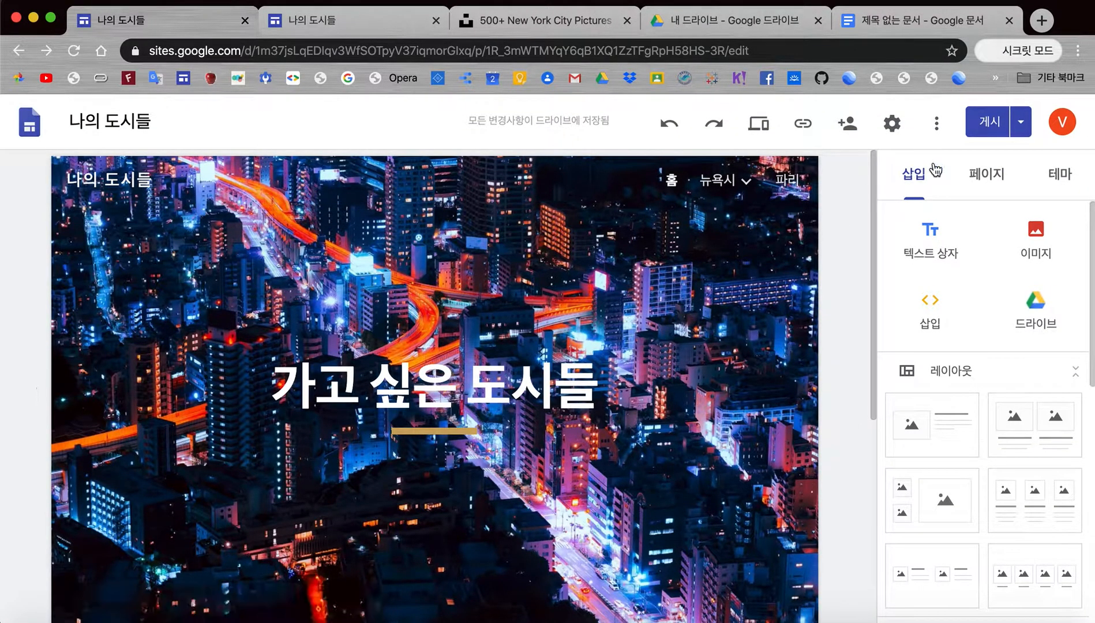
Step: Publish the '나의 도시들' site after dismissing the publishing introduction
left_click(988, 124)
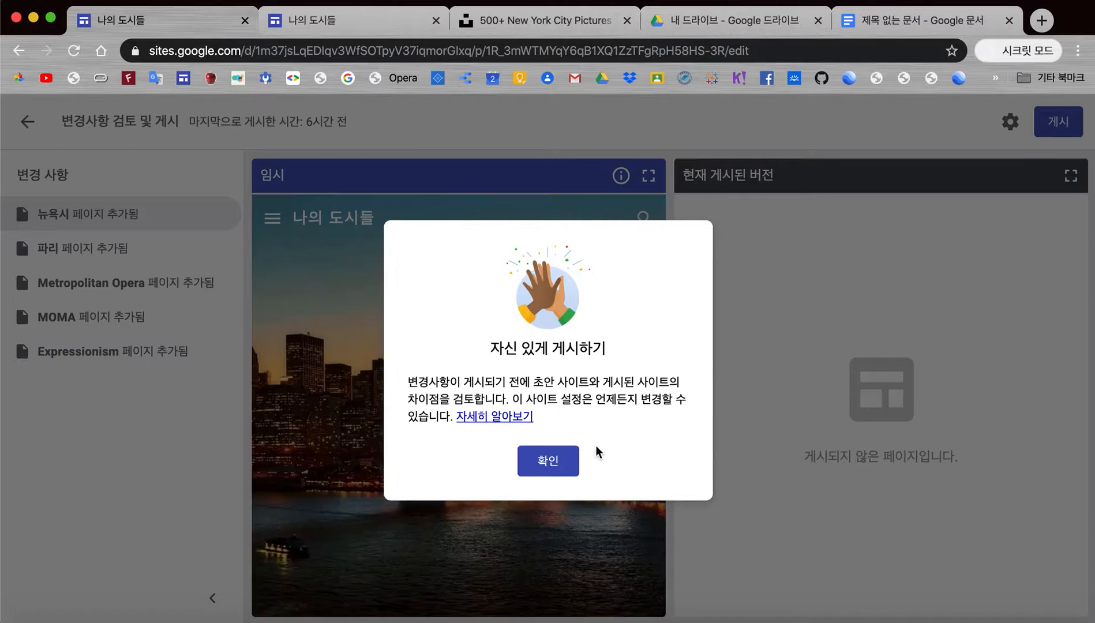
left_click(559, 457)
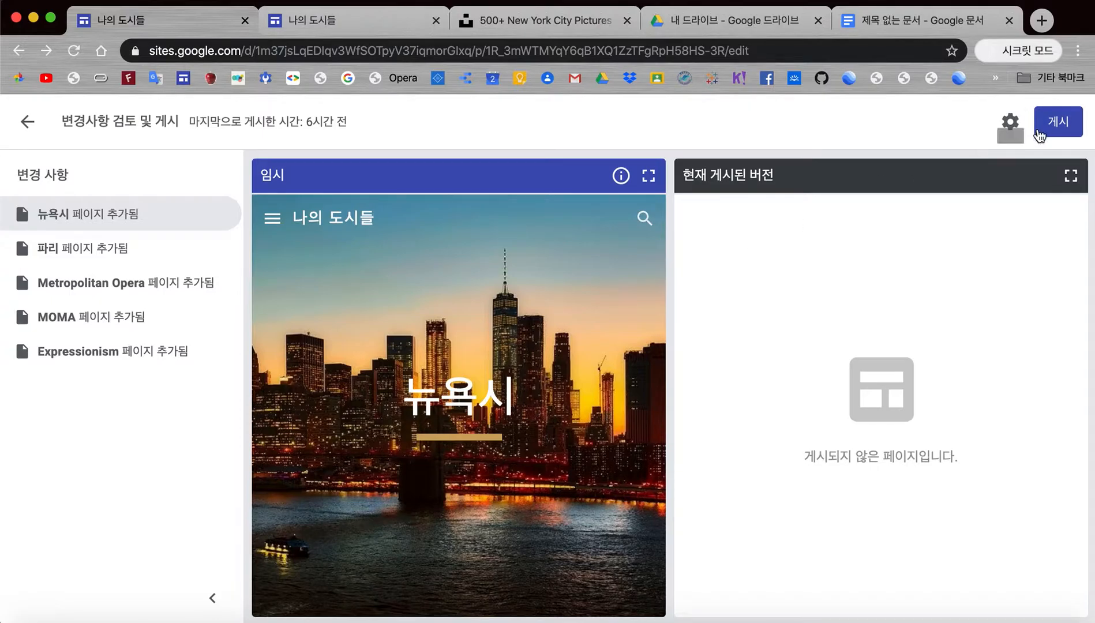
left_click(1062, 124)
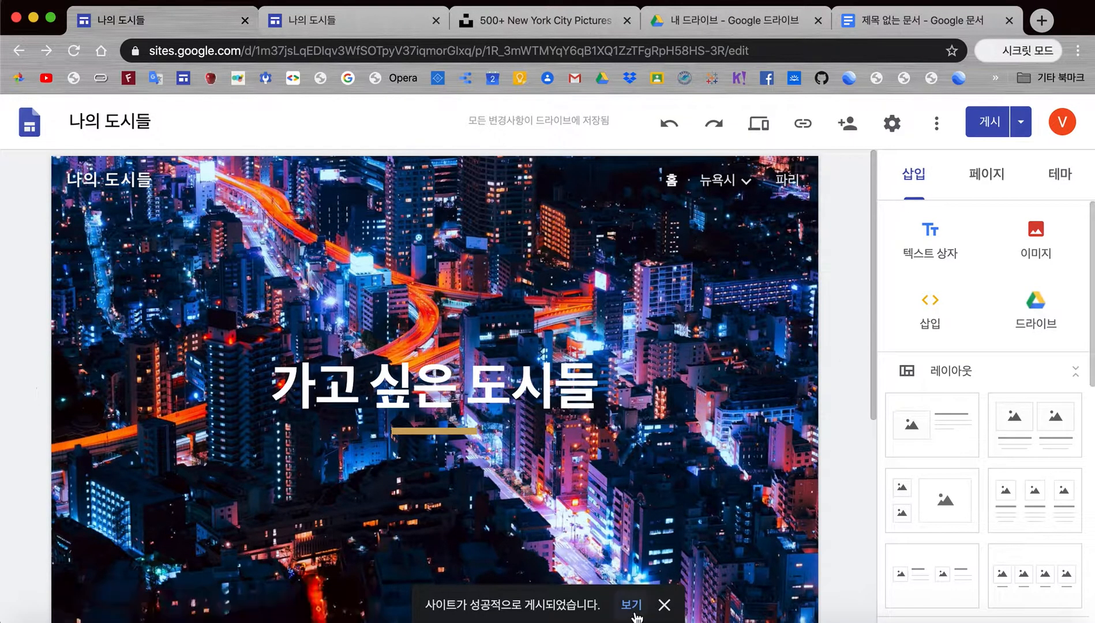
Step: Open the live '나의 도시들' site from the publish success notice
left_click(632, 606)
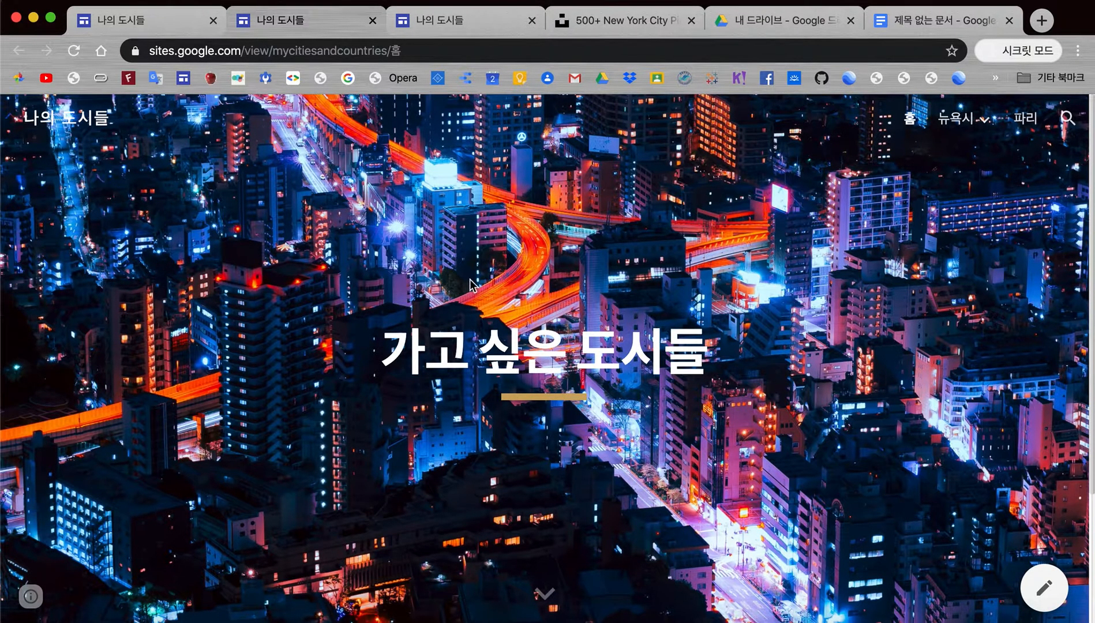
Step: Visit the published 뉴욕시 page and its Metropolitan Opera subpage, then close the tab
scroll(560, 310, "down", 3)
scroll(560, 310, "up", 3)
left_click(959, 125)
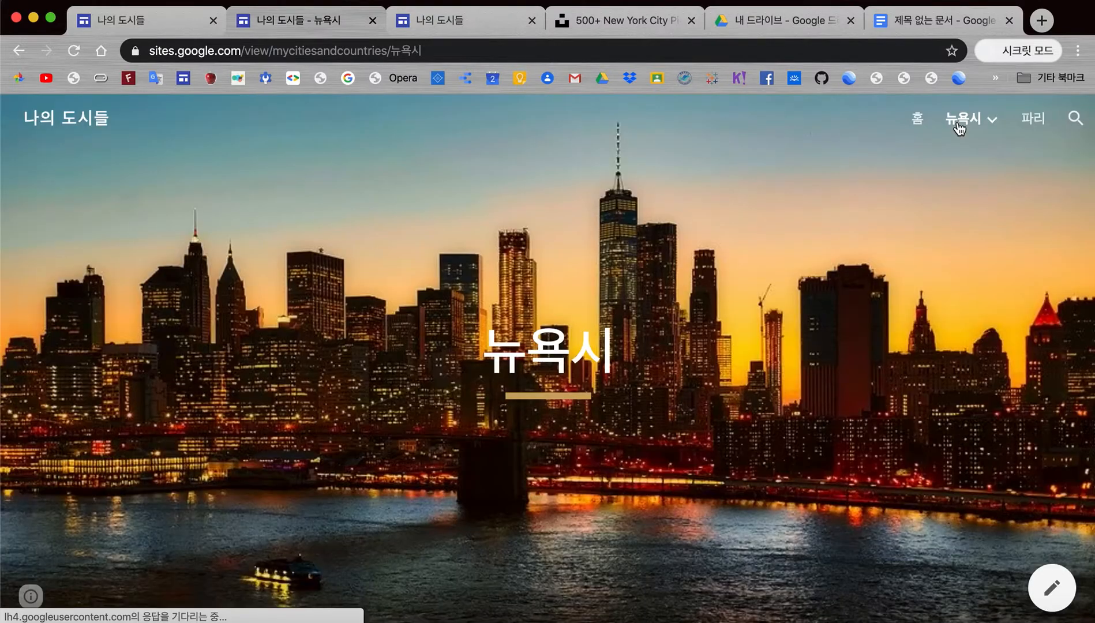
mouse_move(990, 125)
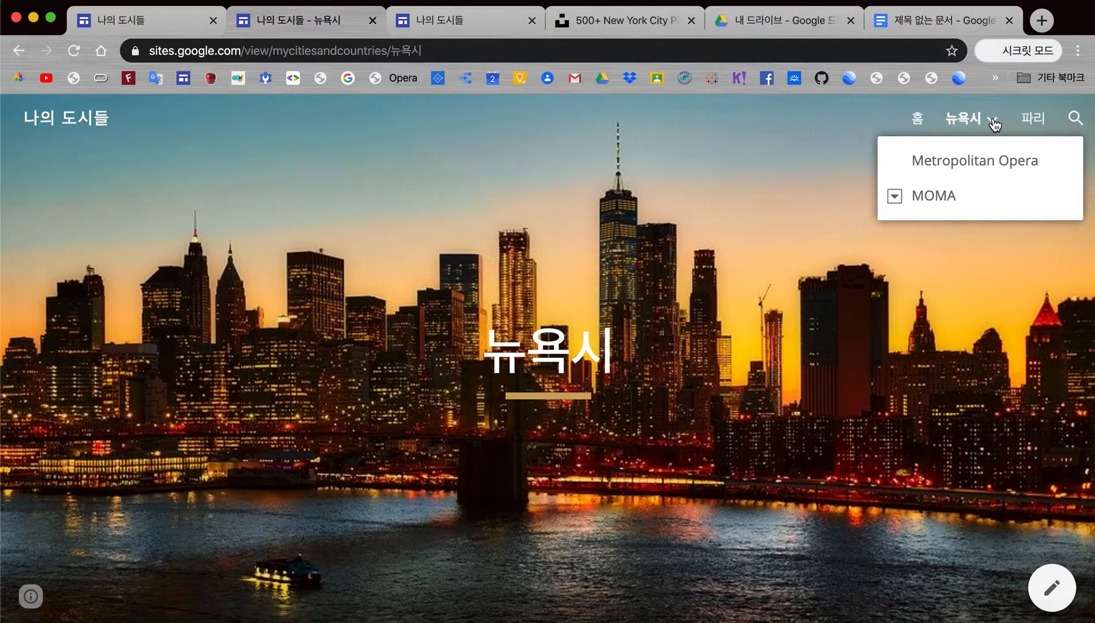
left_click(994, 121)
left_click(994, 122)
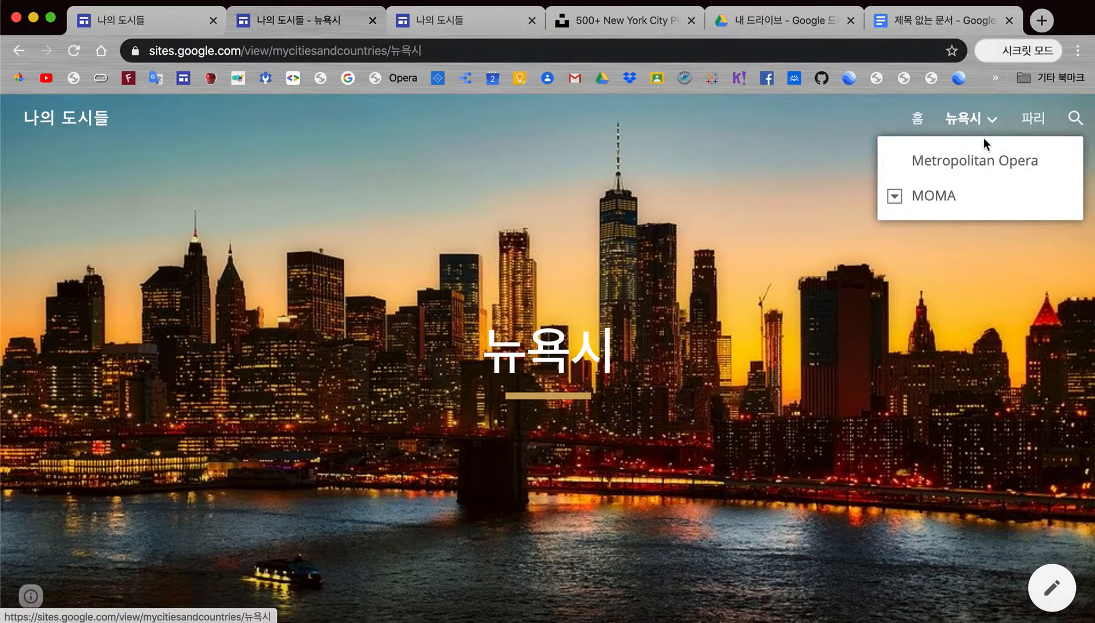
left_click(966, 167)
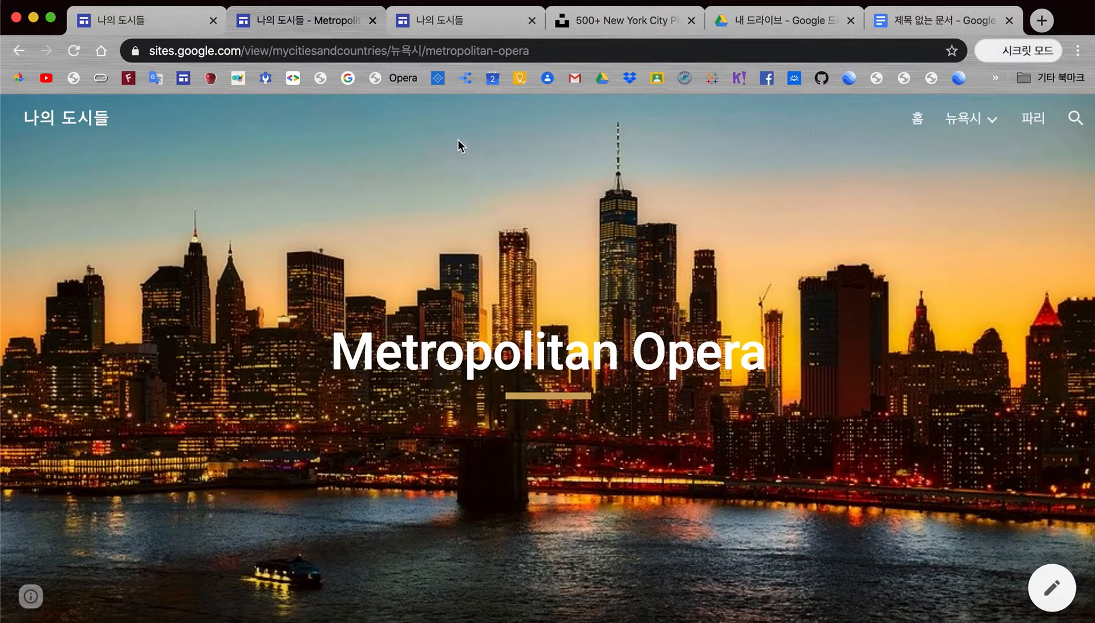
left_click(373, 21)
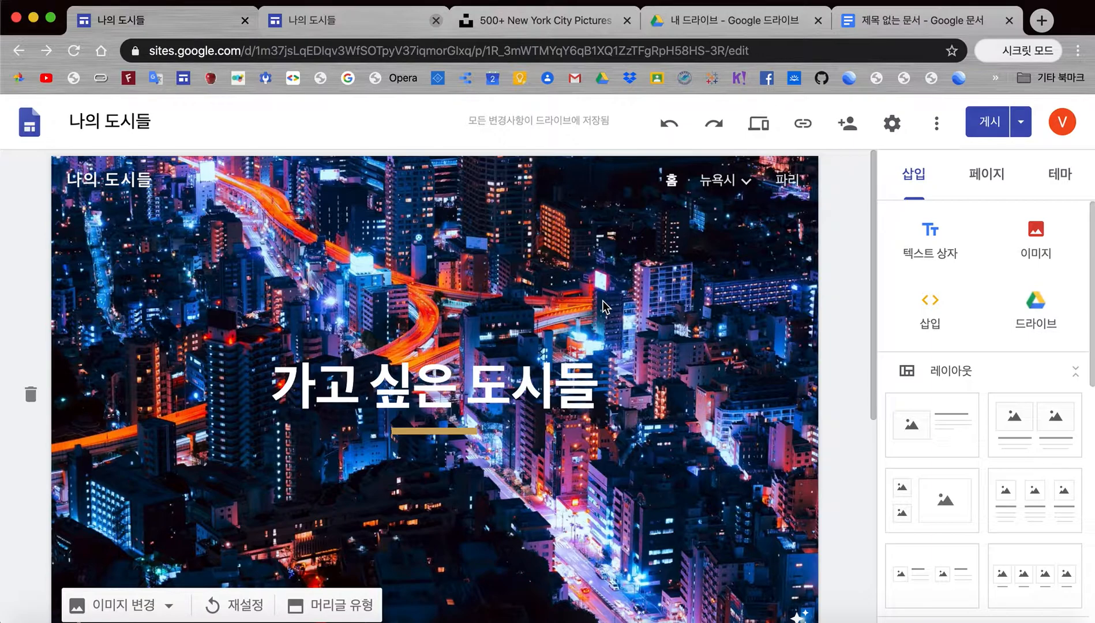
left_click(777, 50)
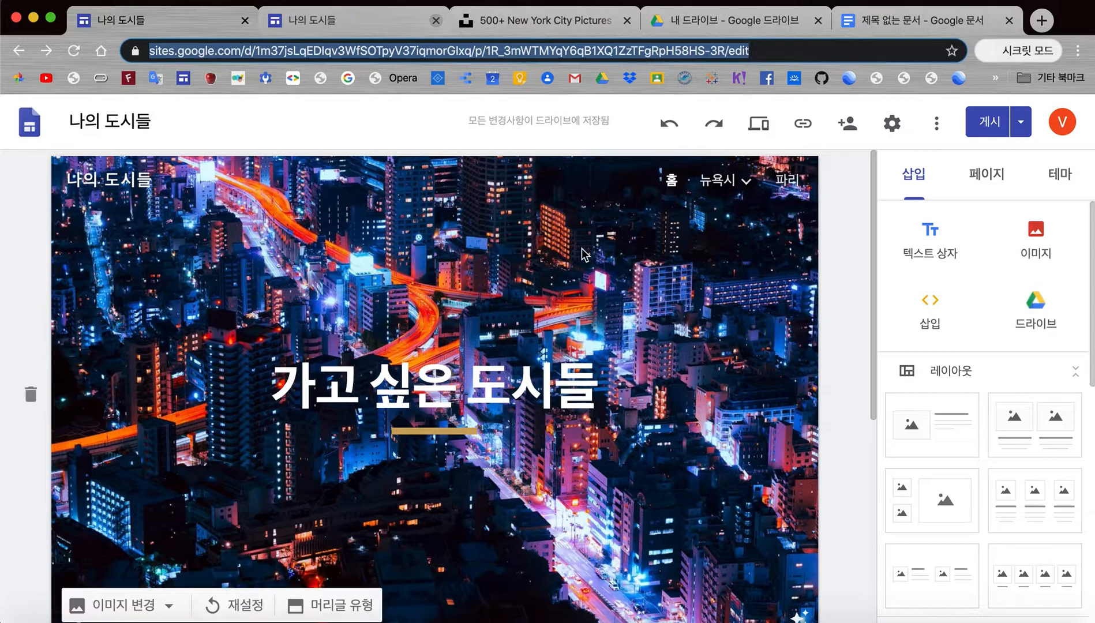
mouse_move(586, 294)
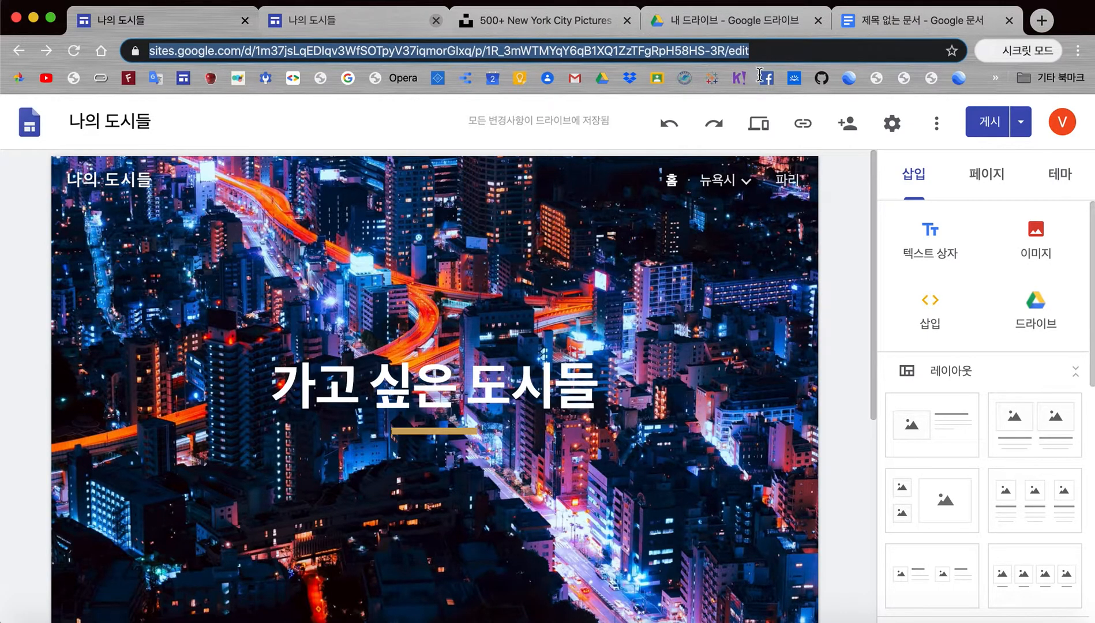
left_click(852, 265)
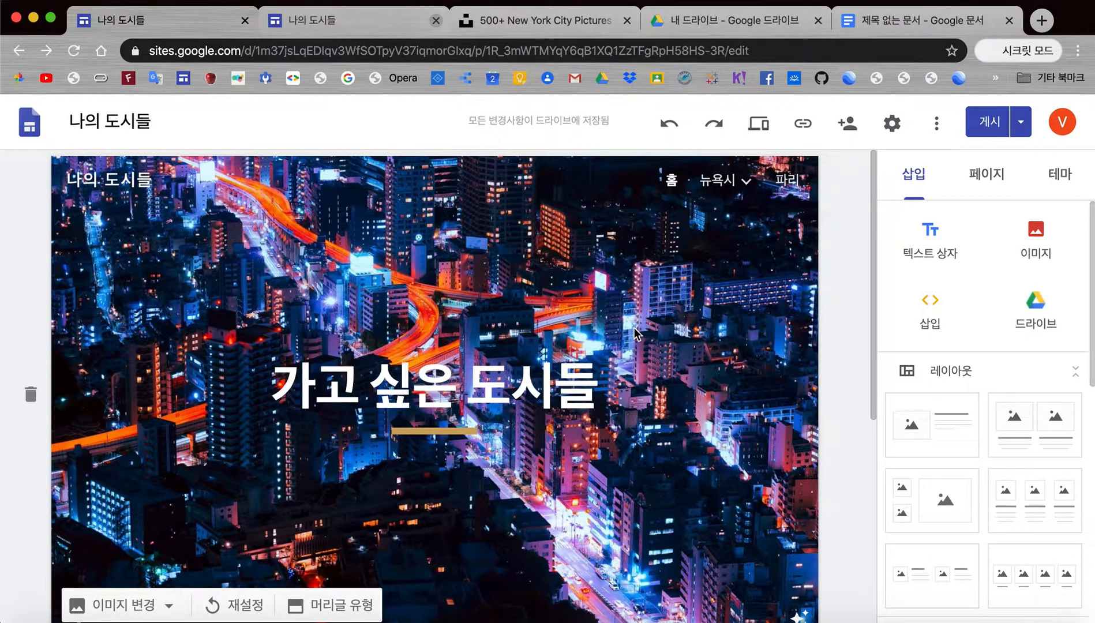
Step: Copy the published '나의 도시들' site link to the clipboard
left_click(803, 126)
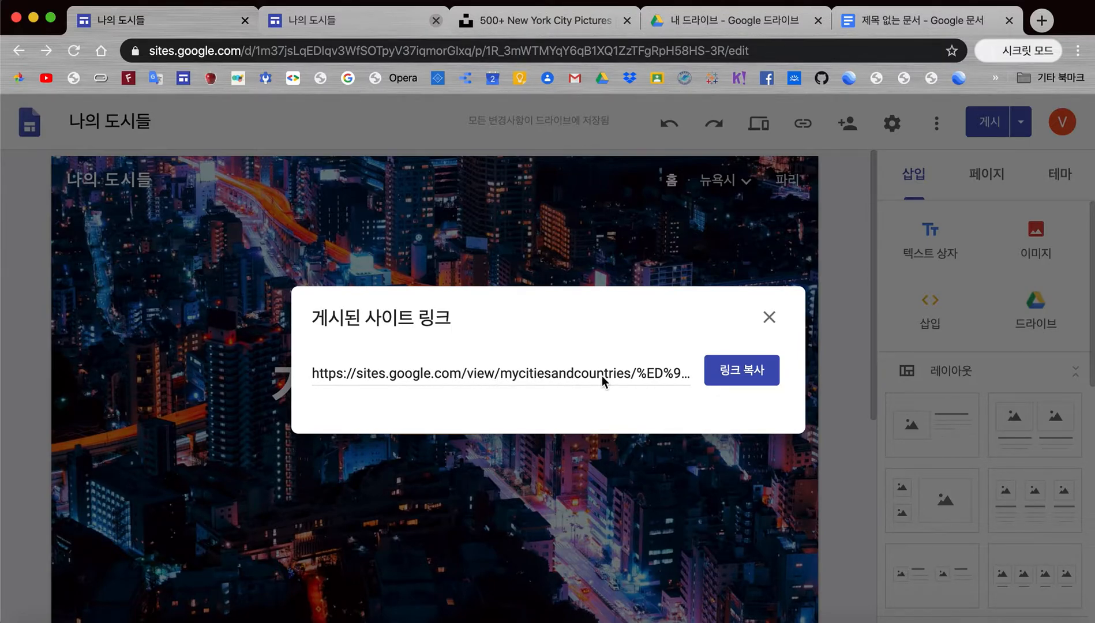
left_click(743, 371)
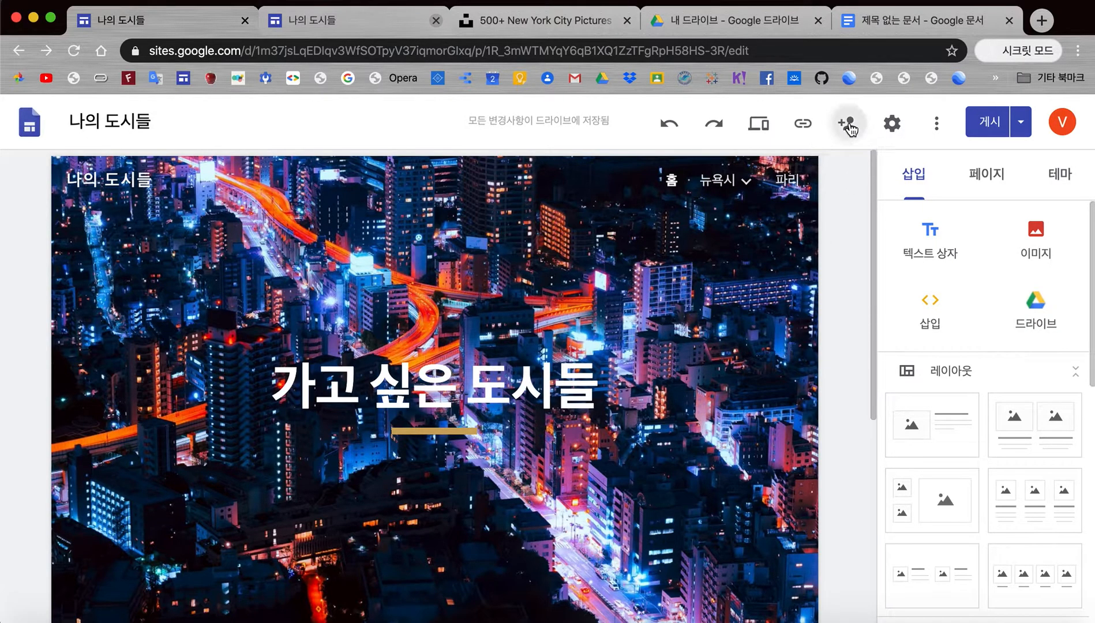
Step: Review who can access the draft and the published site in the sharing dialog
mouse_move(661, 395)
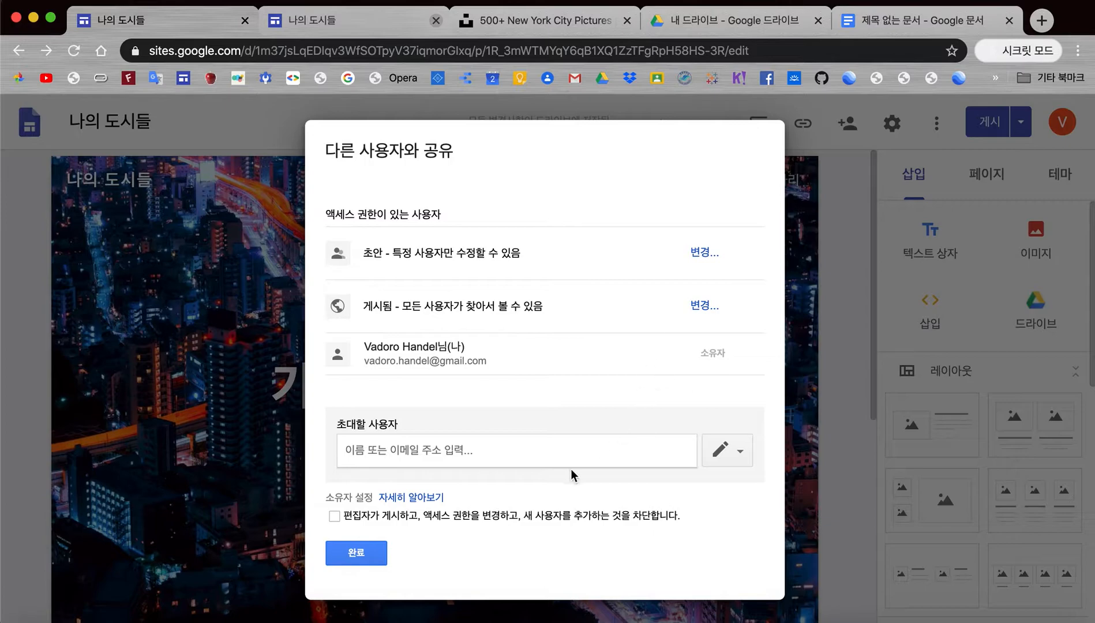
Step: Enter the collaborator's e-mail address in the 초대할 사용자 field
left_click(547, 453)
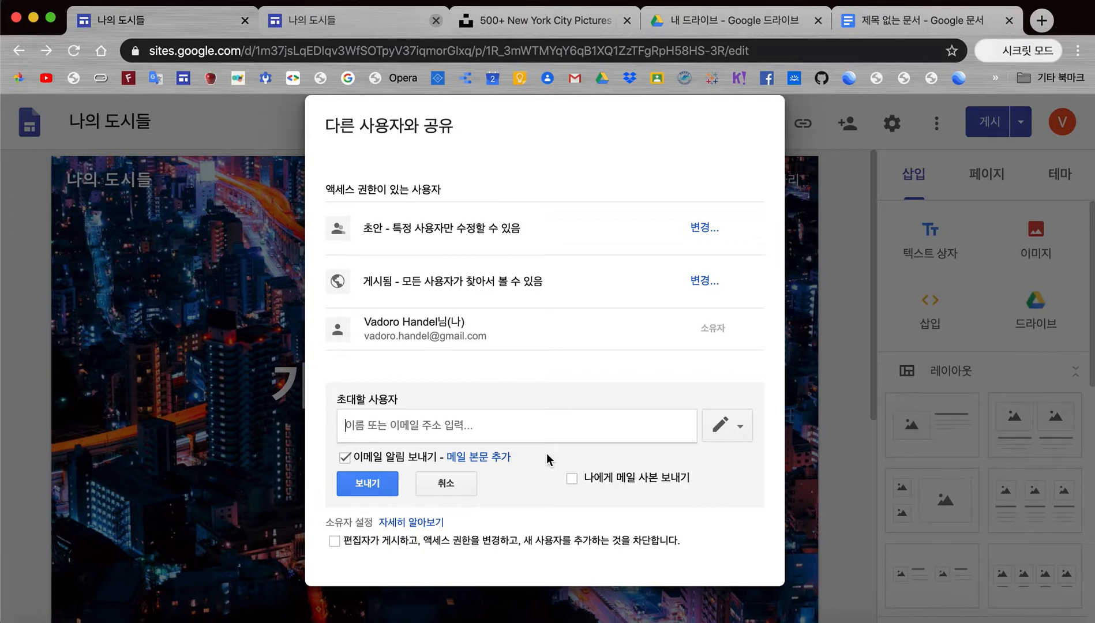
type("쉬")
key("BackSpace")
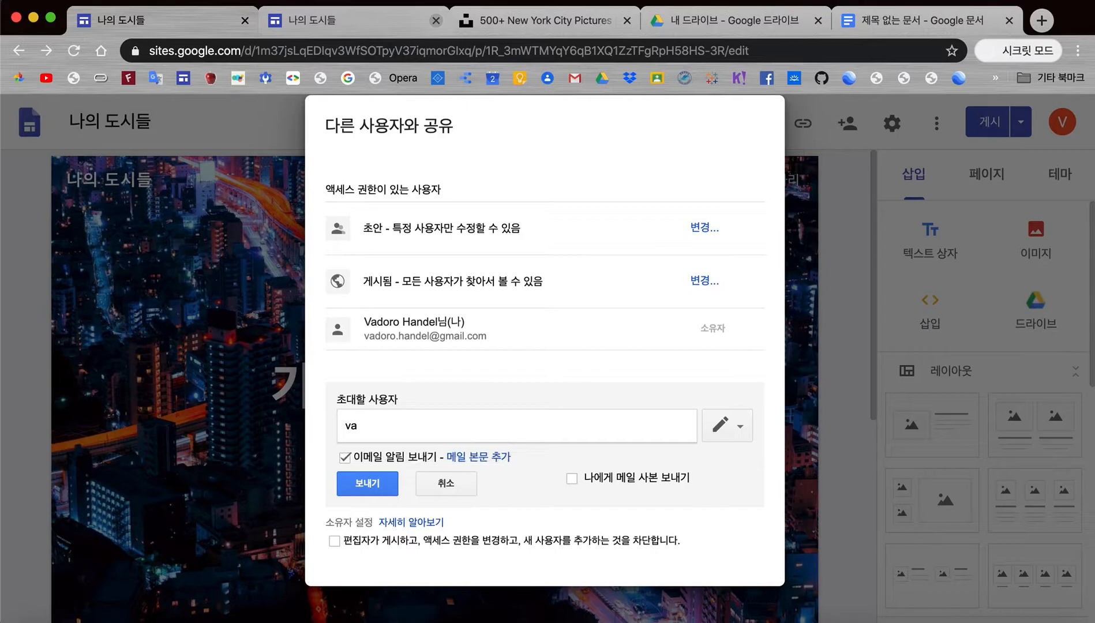
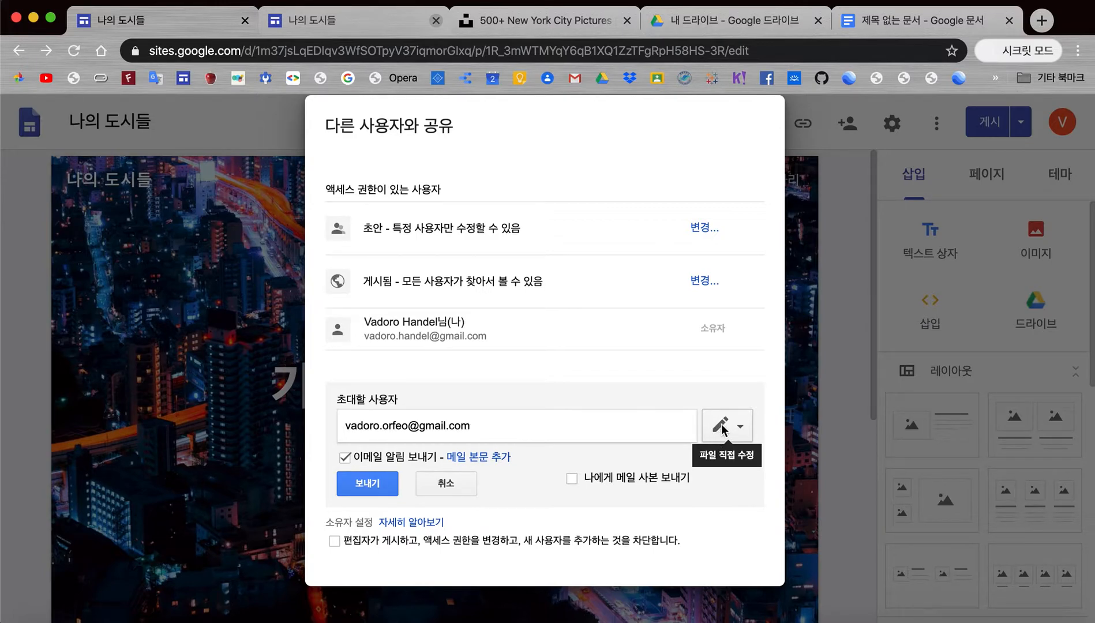
Step: Send the collaborator an invitation with 수정 가능 (edit) access
left_click(742, 431)
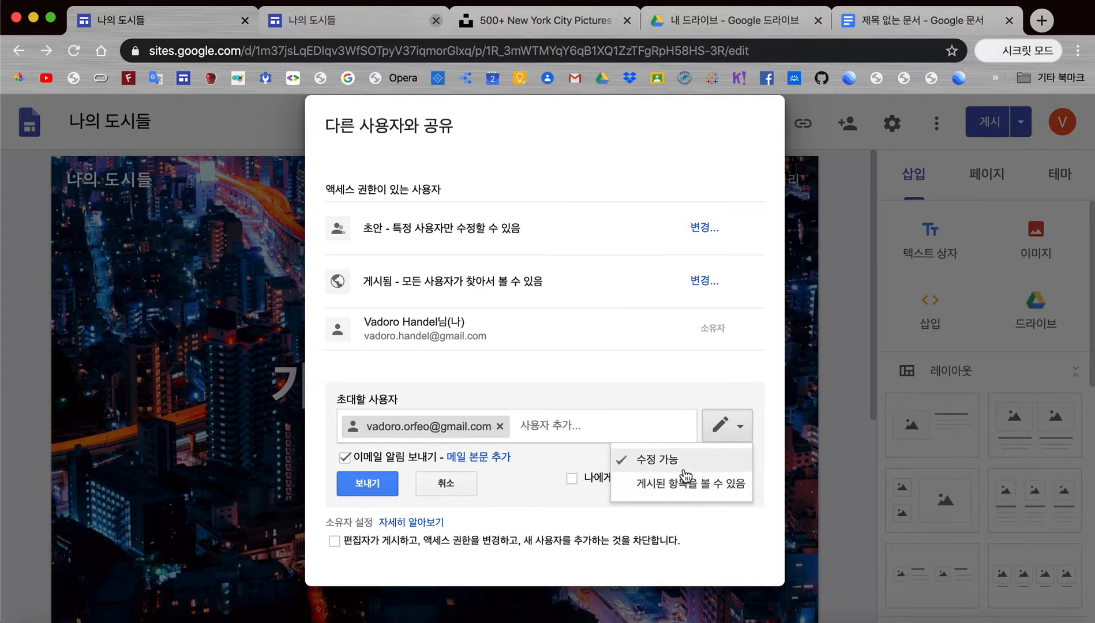
left_click(753, 375)
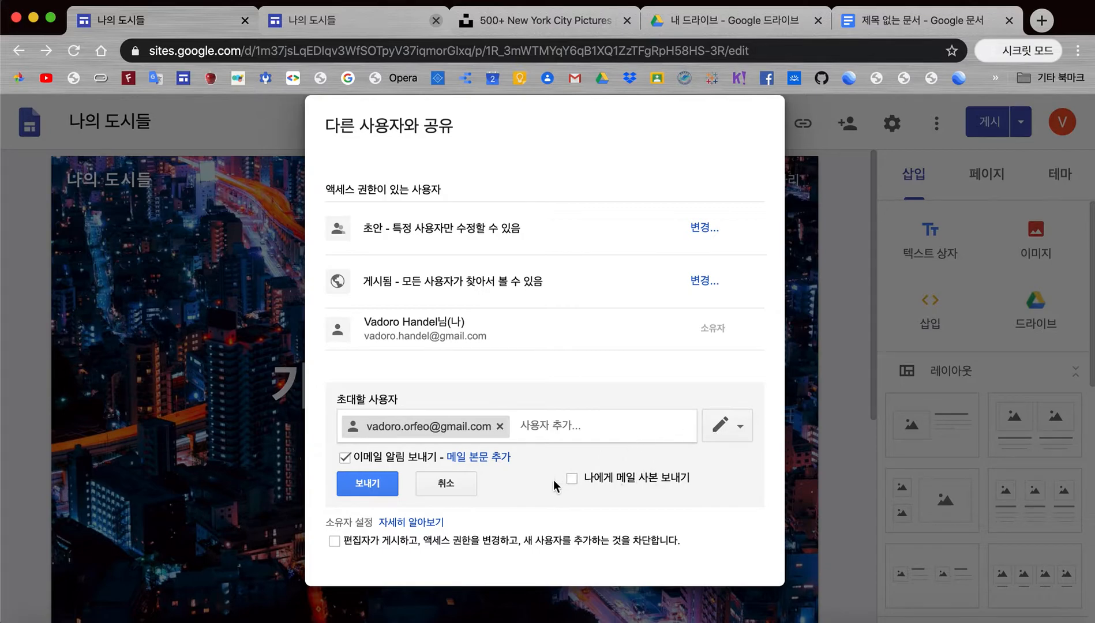
left_click(364, 487)
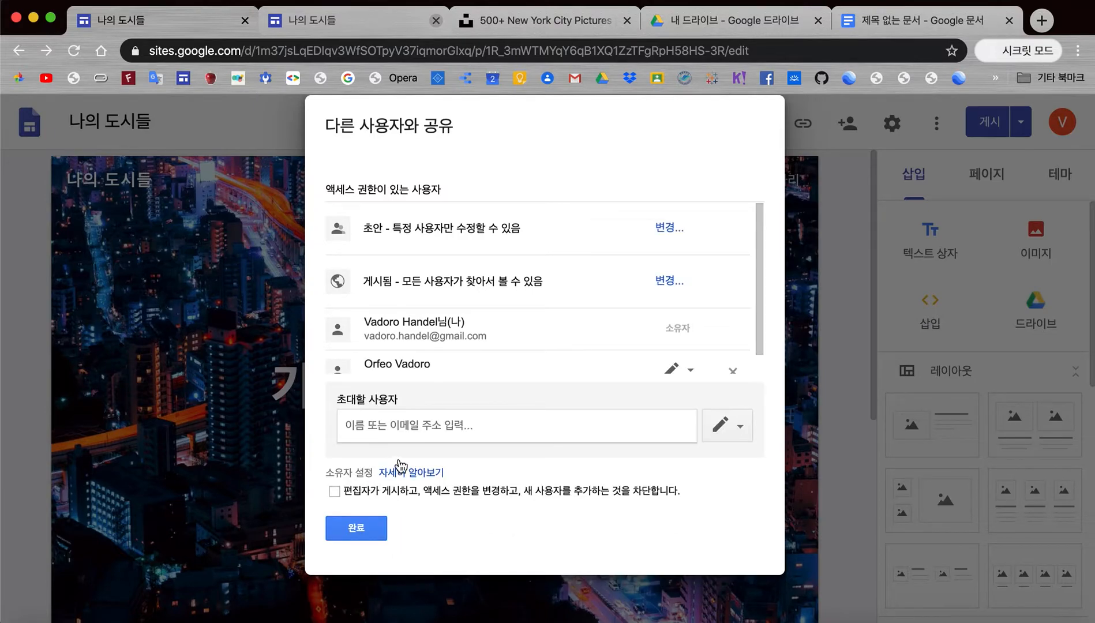
scroll(451, 370, "down", 1)
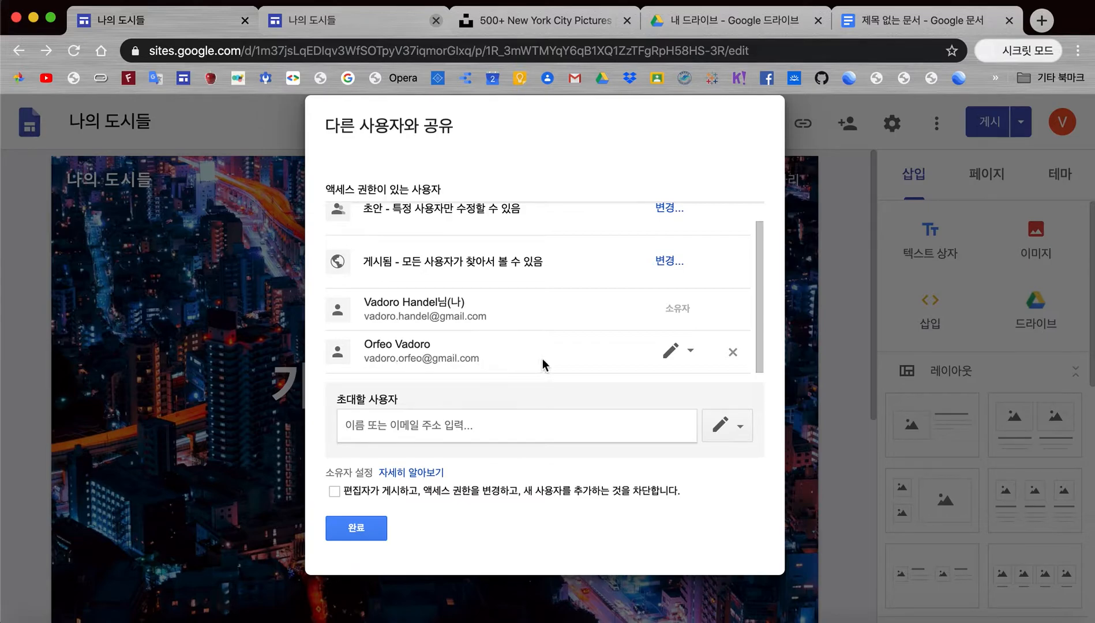
Step: Finish sharing, briefly open and close Settings, then expand the 뉴욕시 subpages in the navigation
left_click(365, 529)
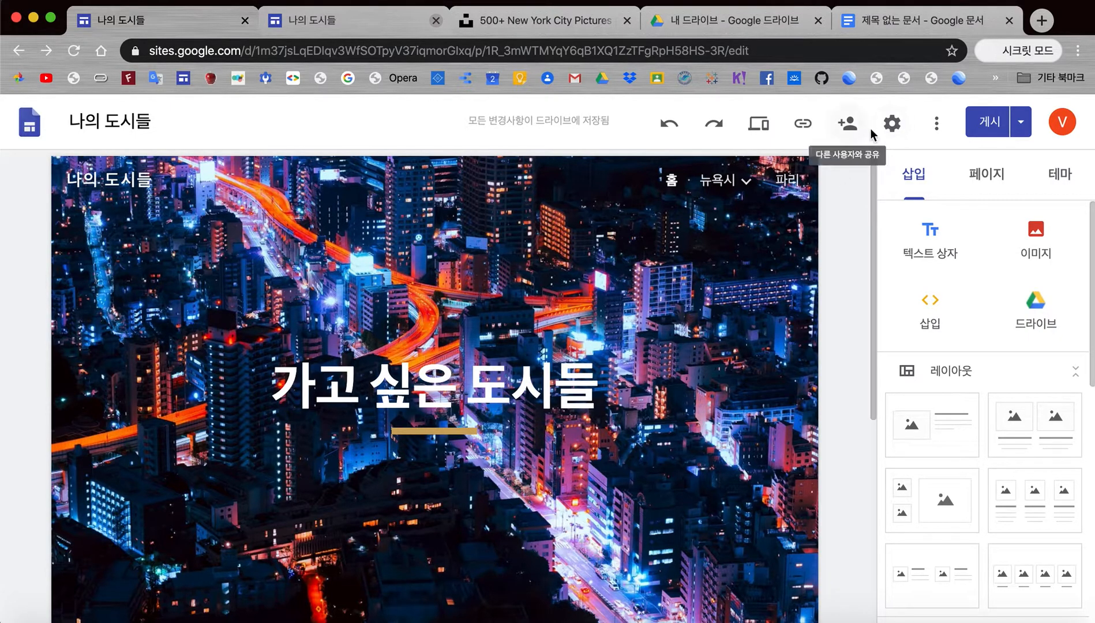
left_click(892, 126)
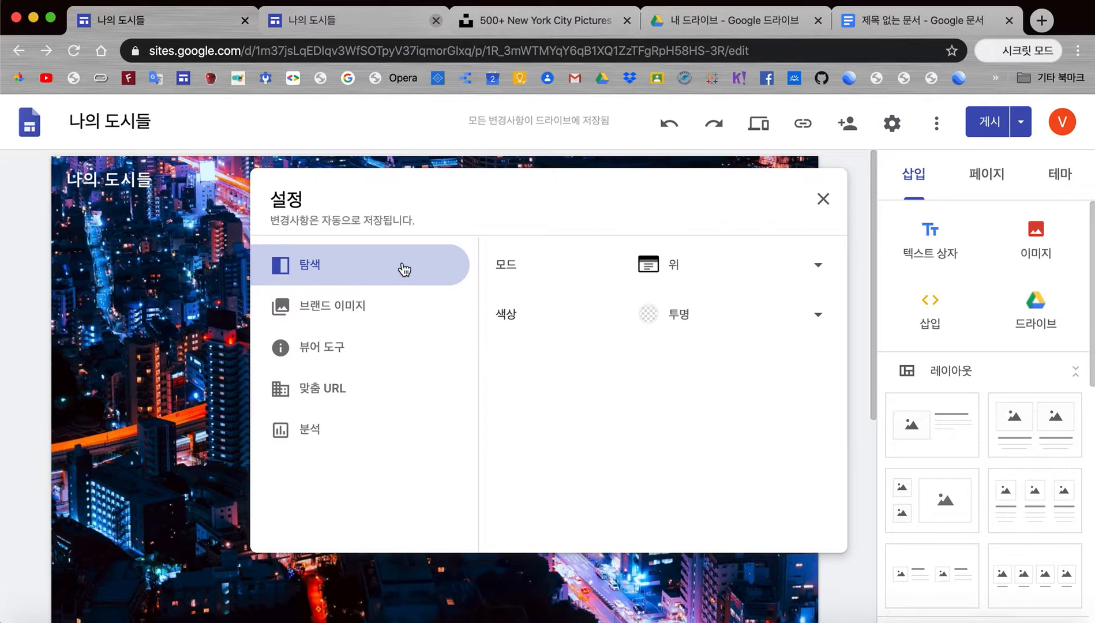
left_click(821, 203)
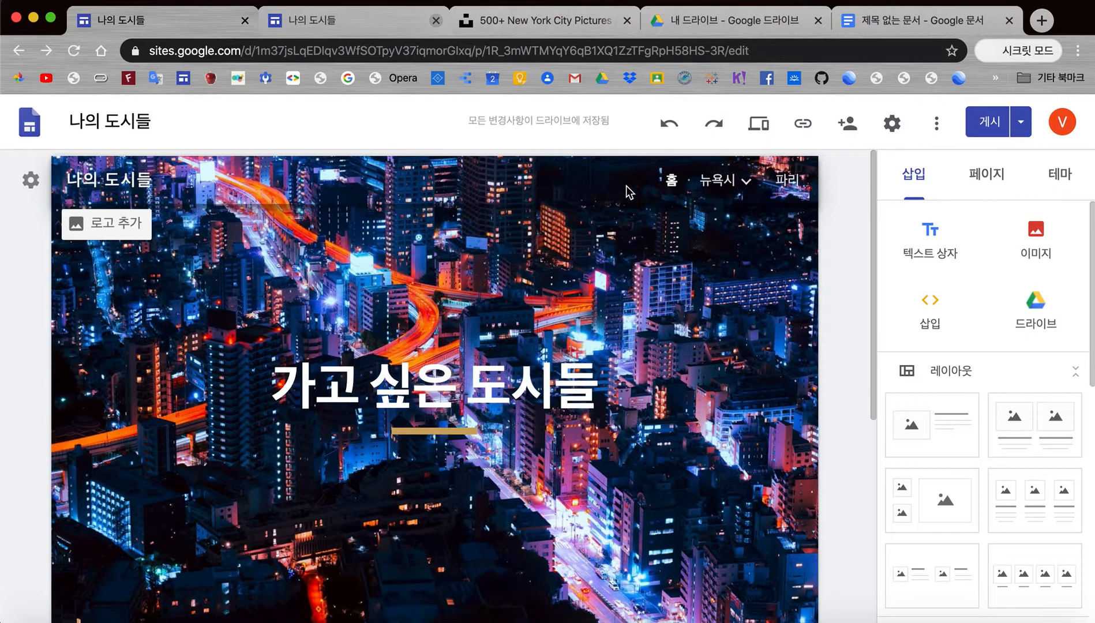
left_click(724, 181)
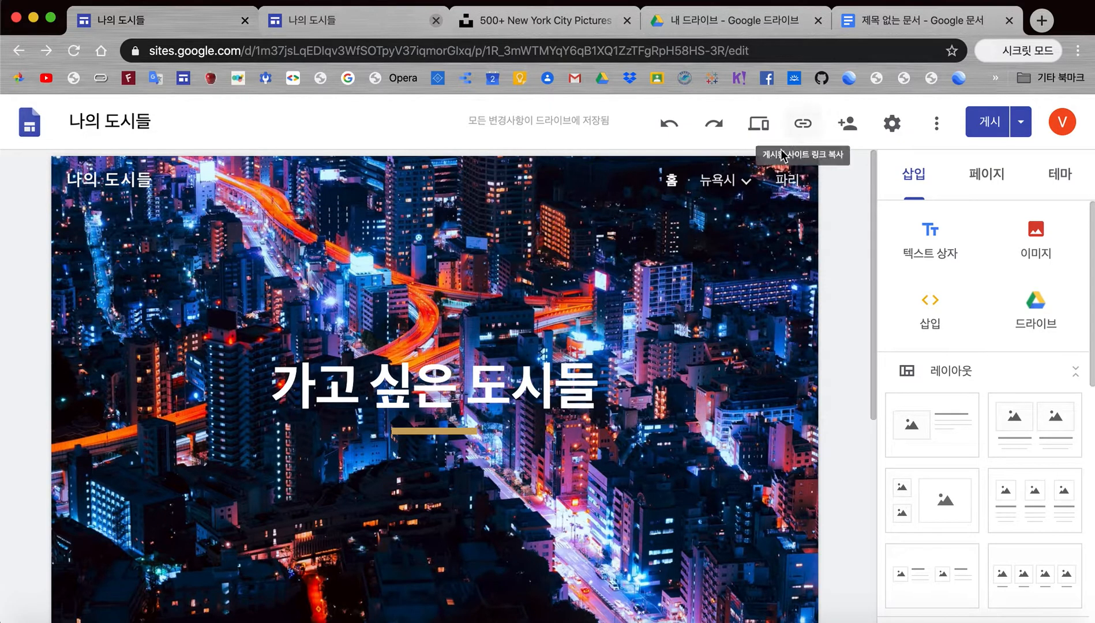
Step: Set the site navigation mode to 측면 (Side) in Settings, then close Settings
left_click(893, 124)
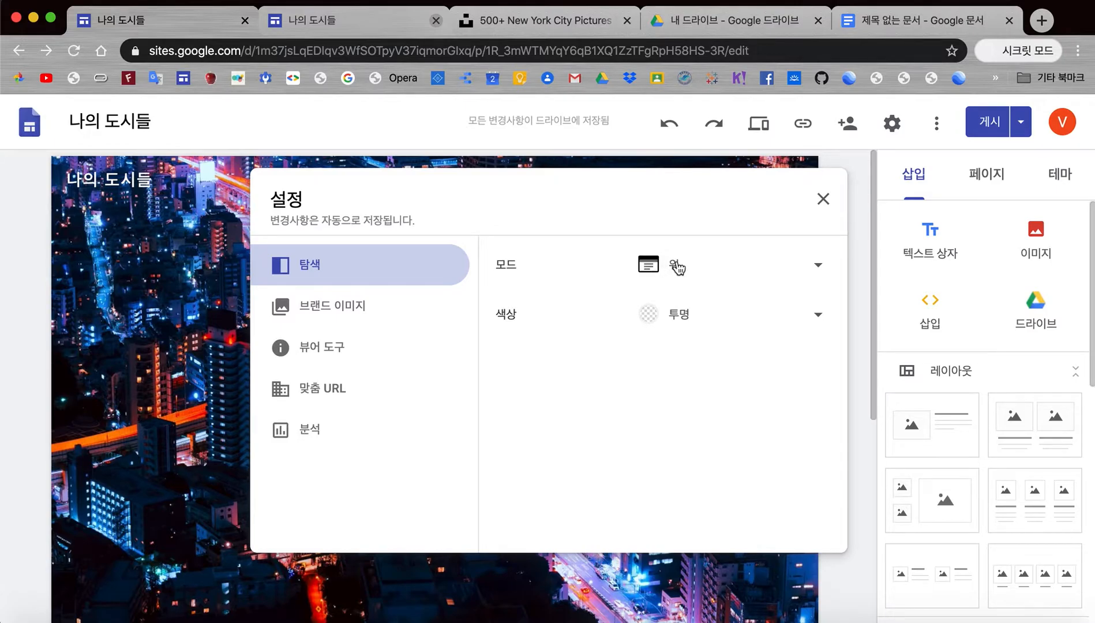
left_click(819, 270)
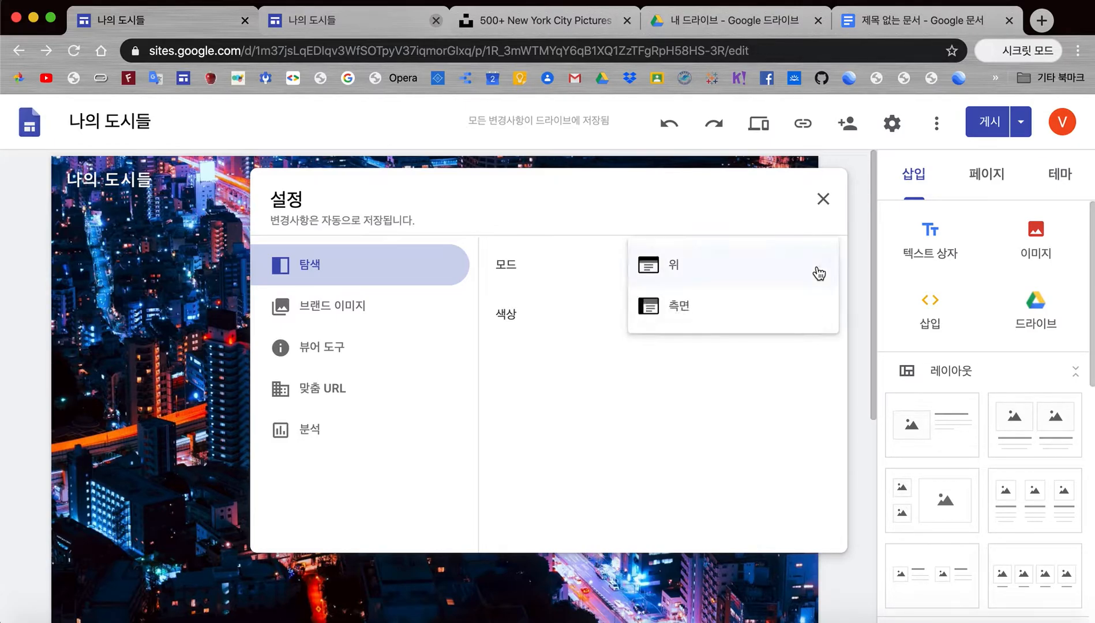
left_click(656, 312)
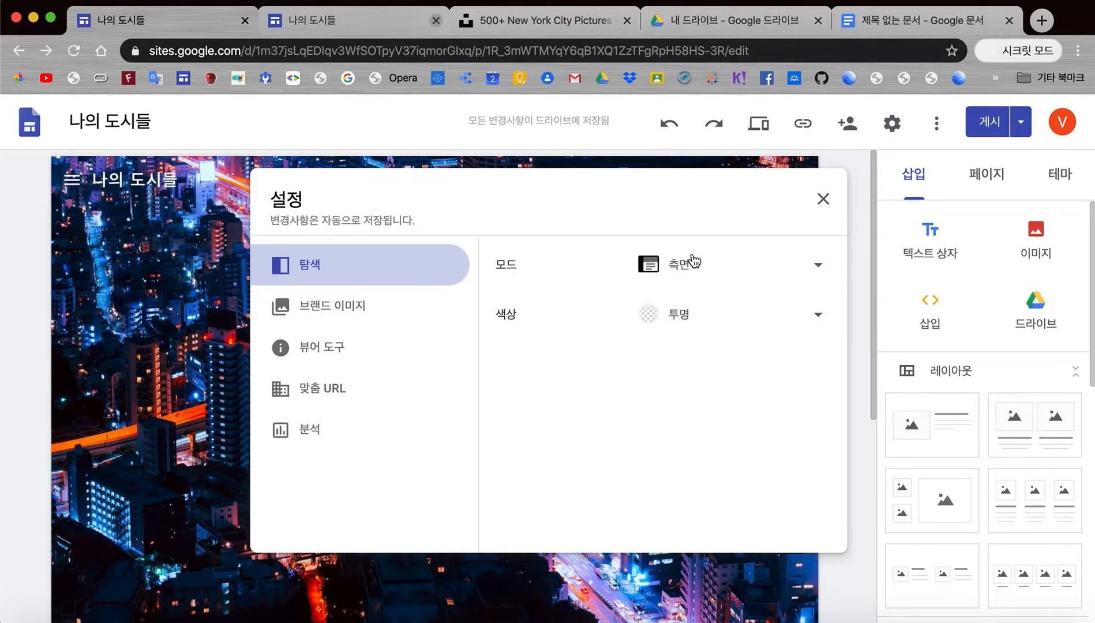
left_click(819, 203)
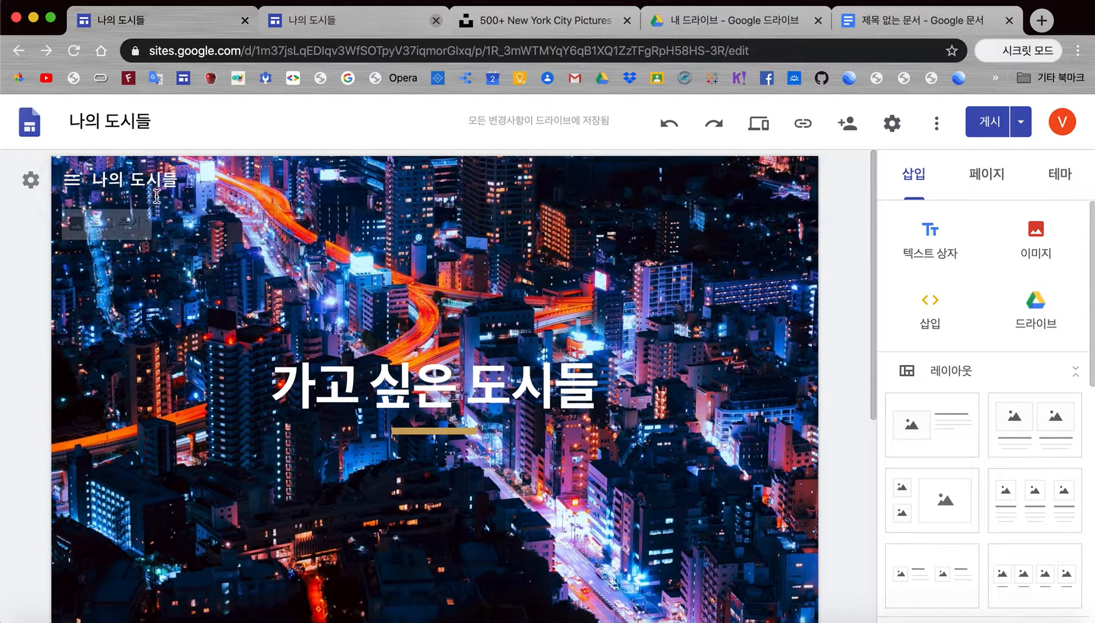
left_click(75, 185)
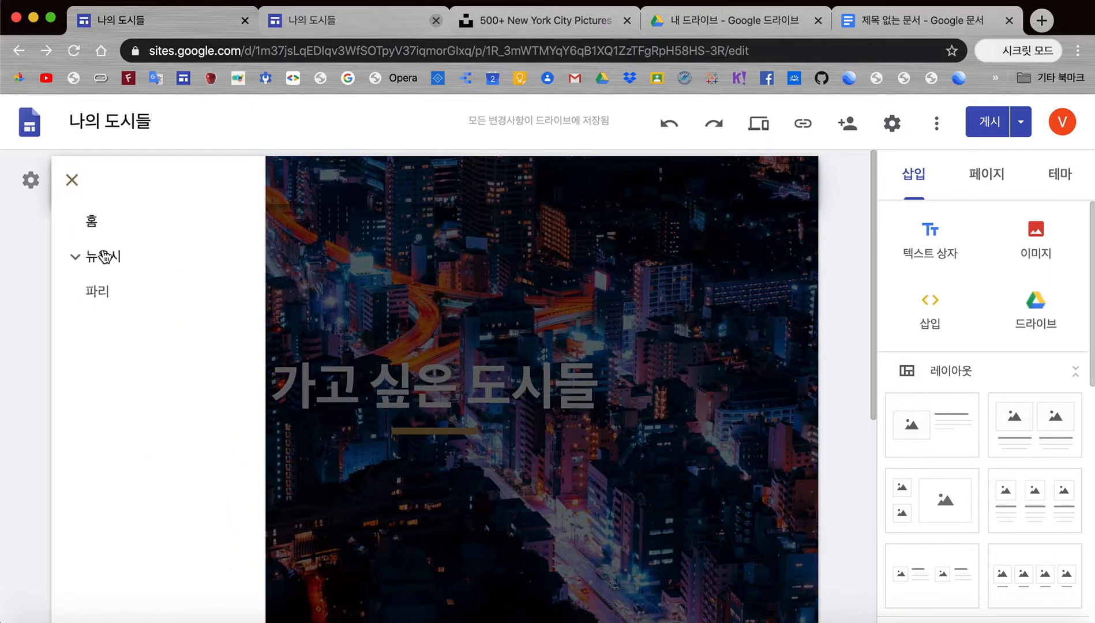
left_click(69, 189)
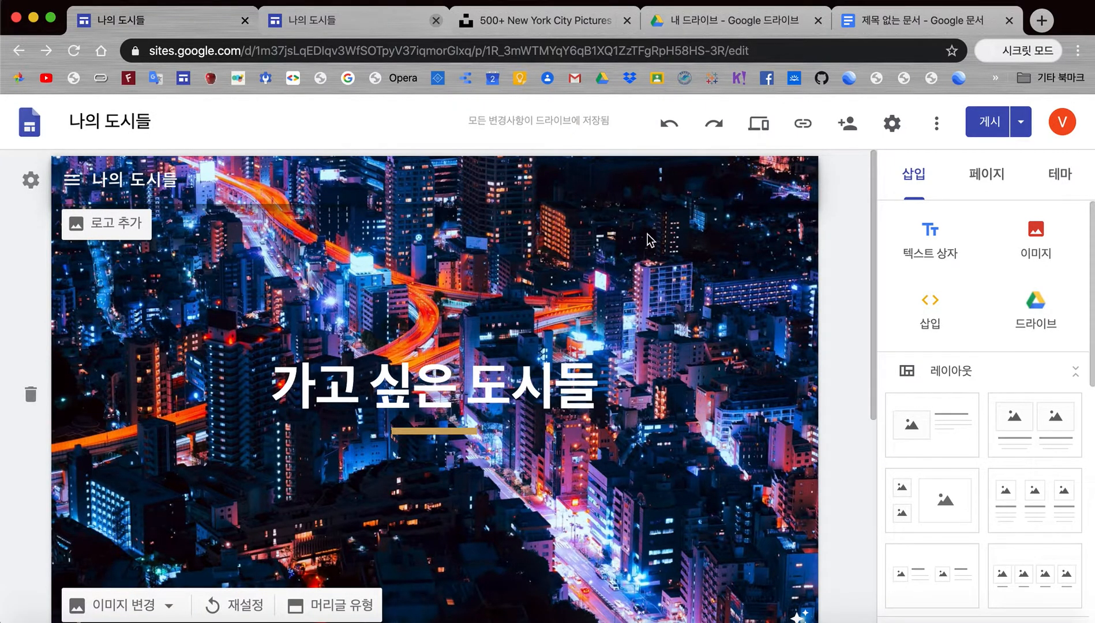
Step: Try header colour 흰색, then 검은색, revert to 투명, and view the brand images section
left_click(892, 123)
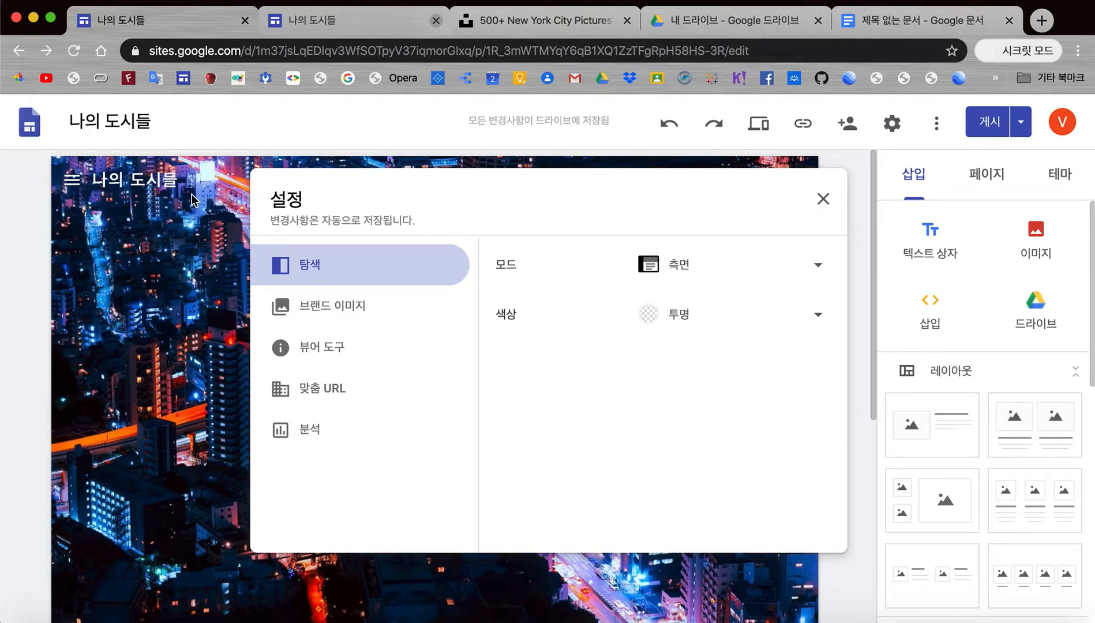
left_click(820, 317)
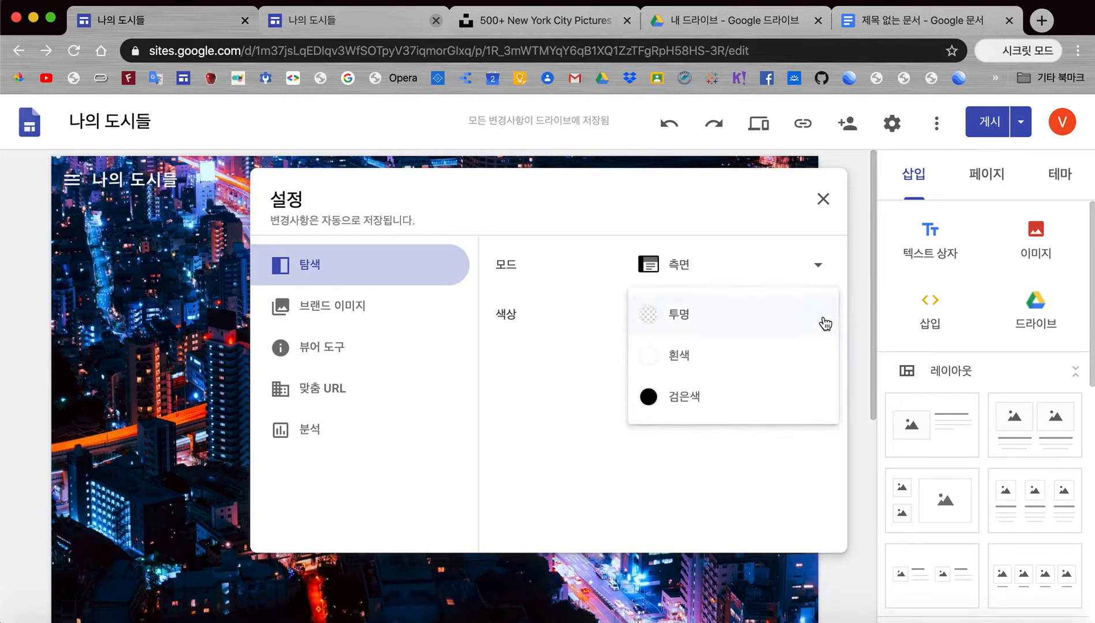
left_click(697, 362)
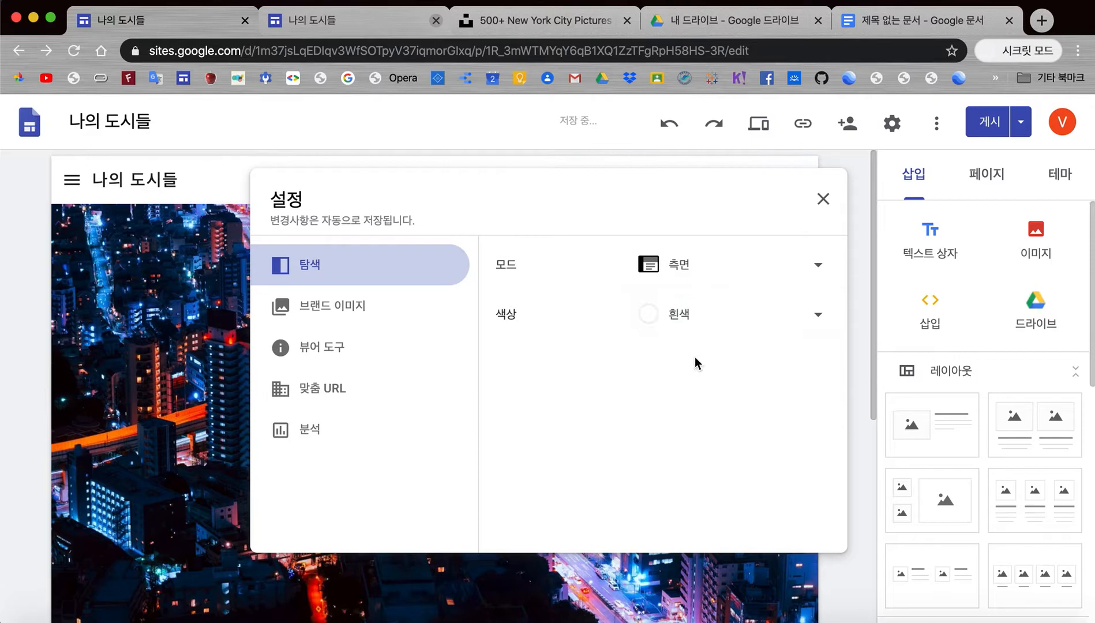
left_click(820, 320)
left_click(759, 358)
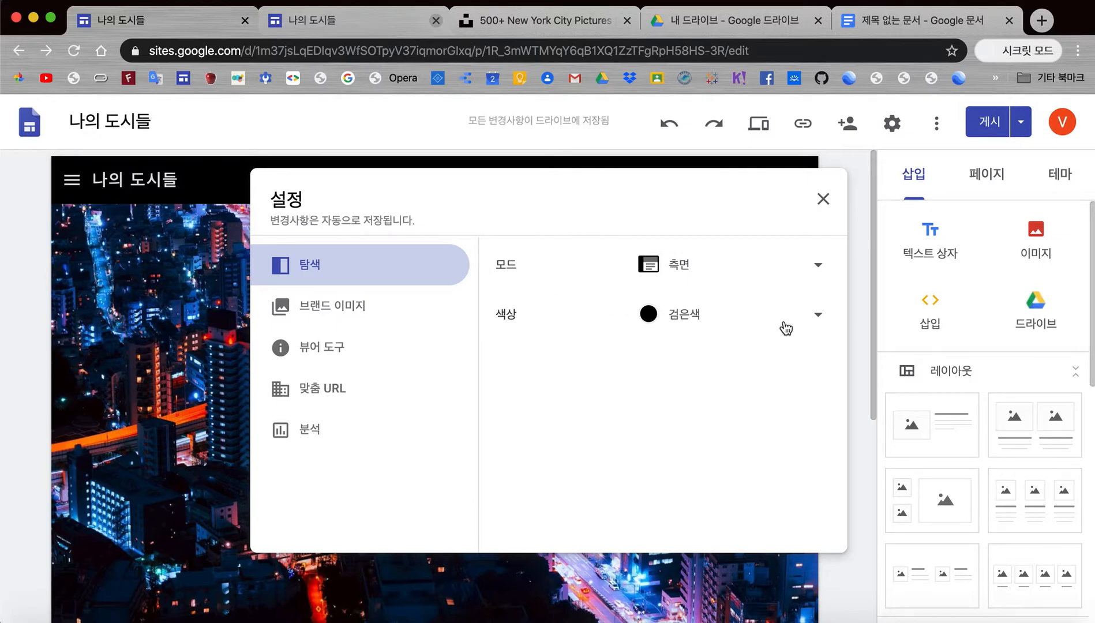
left_click(816, 320)
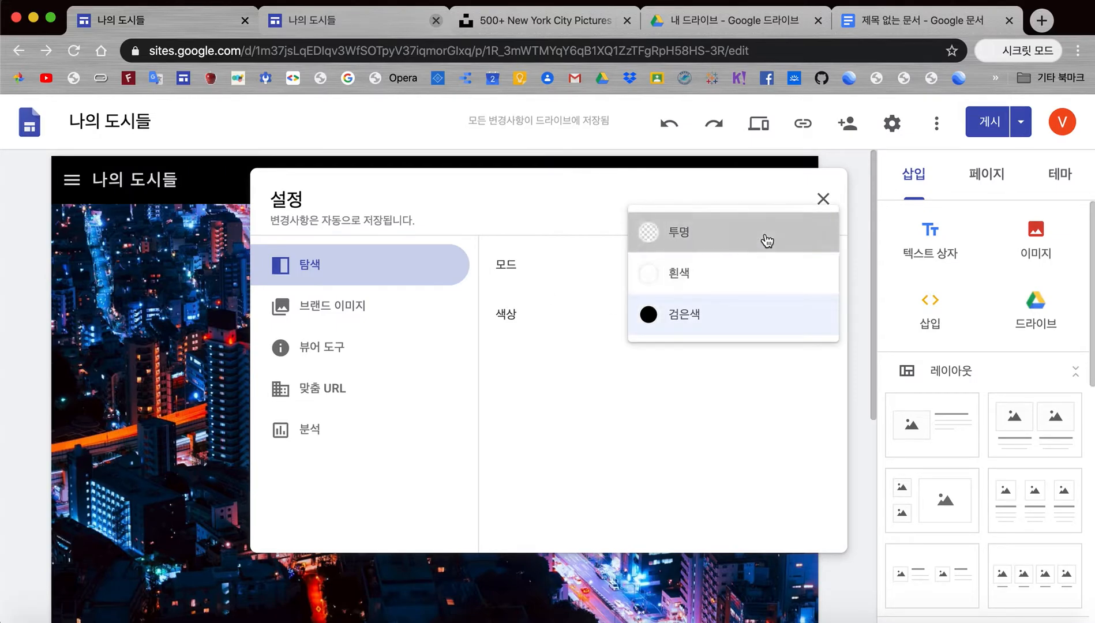
left_click(766, 238)
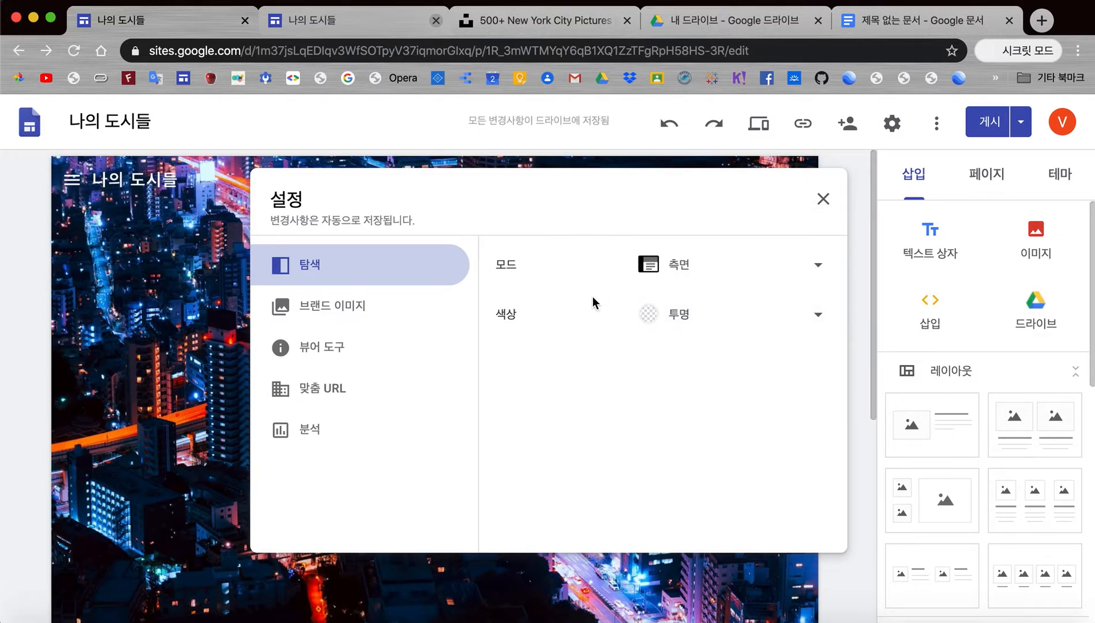
left_click(342, 313)
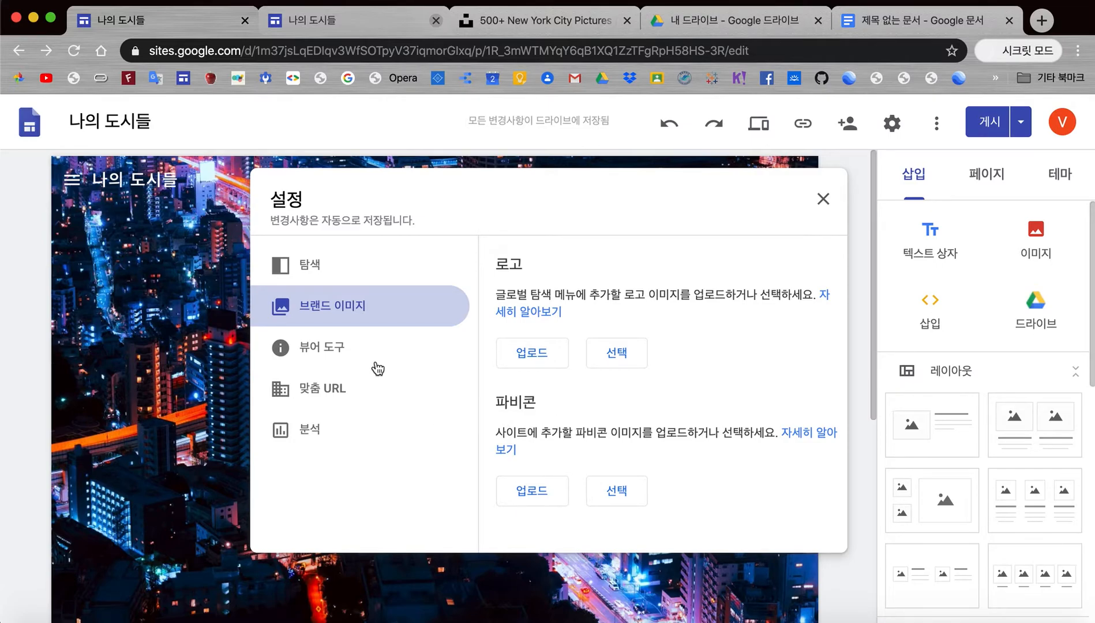
Step: Review the 뷰어 도구 settings, then view the 맞춤 URL section
left_click(323, 349)
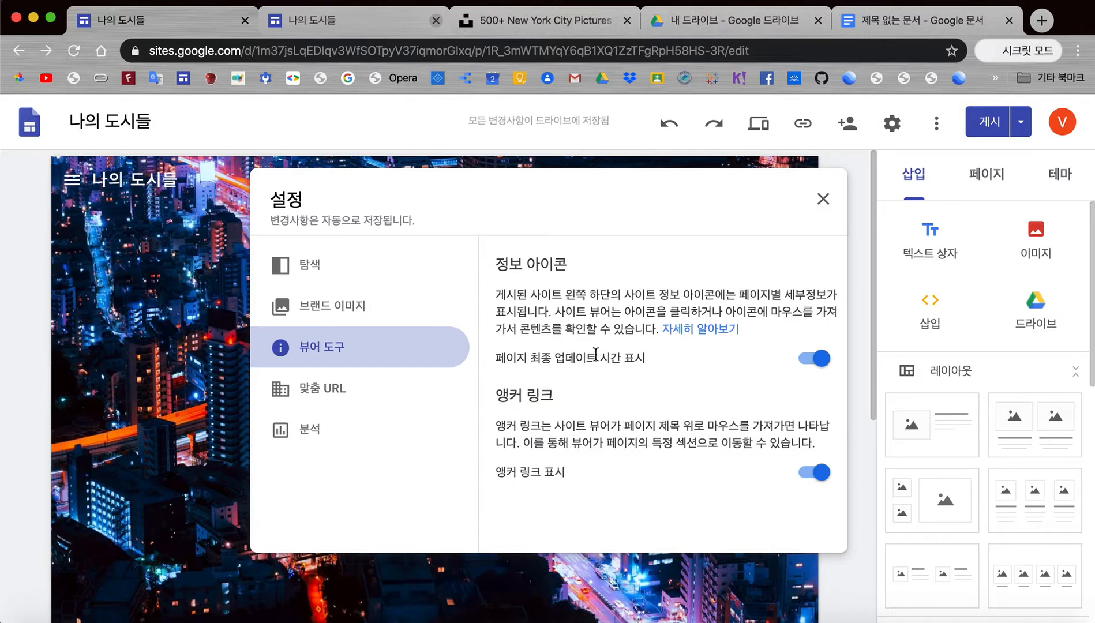
left_click(326, 390)
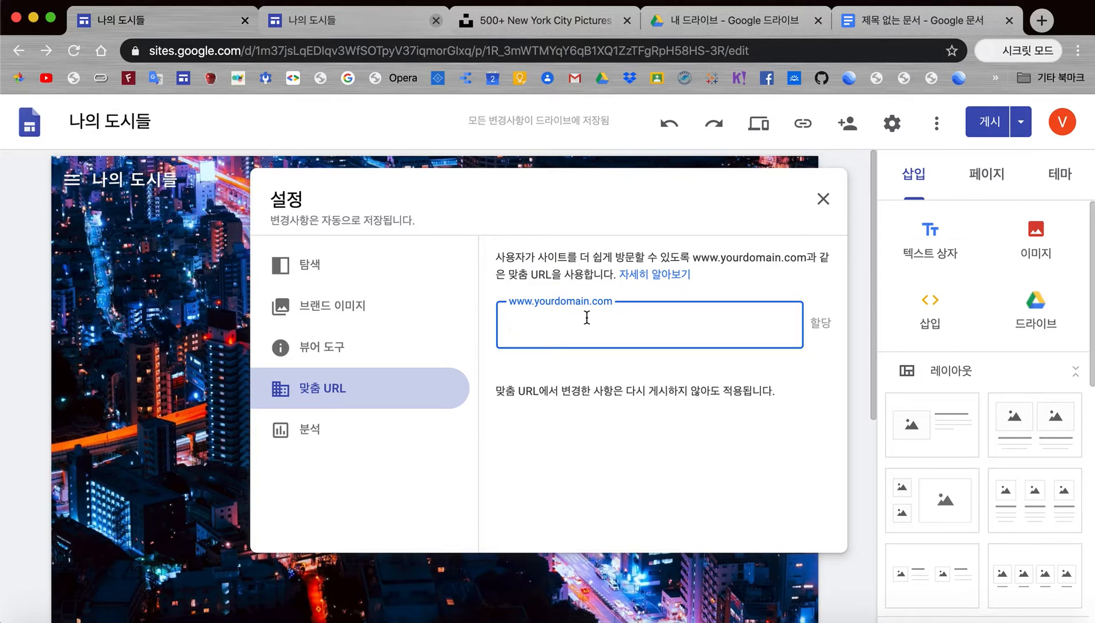
Step: Check the 분석 settings, then close the Settings dialog
left_click(310, 437)
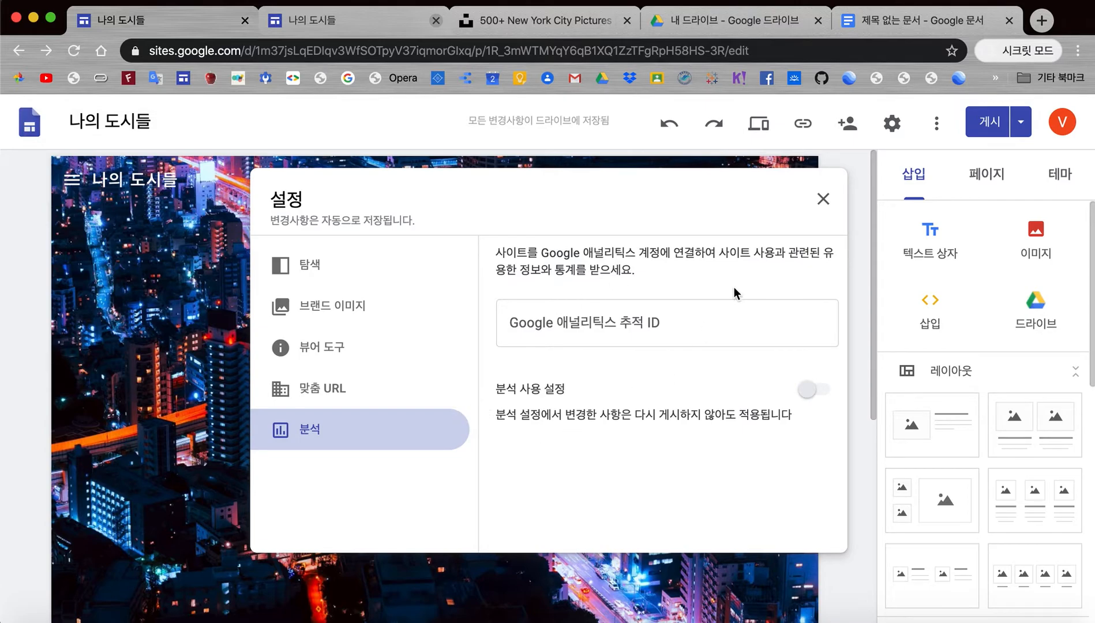
left_click(825, 200)
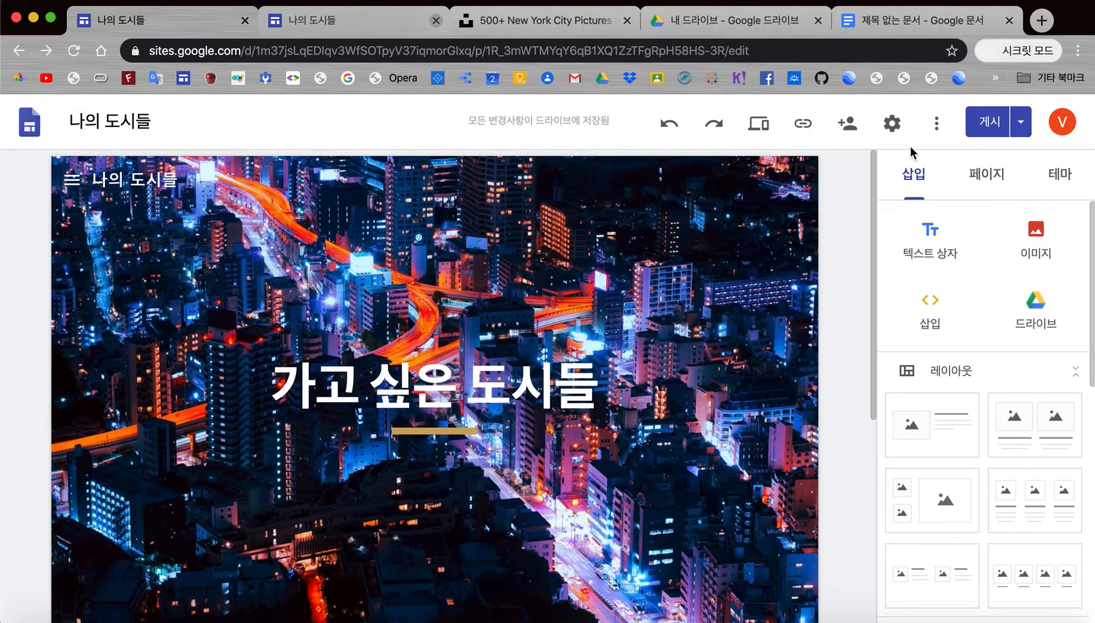
Step: Open 버전 기록 from the toolbar's ⋮ More menu
left_click(937, 124)
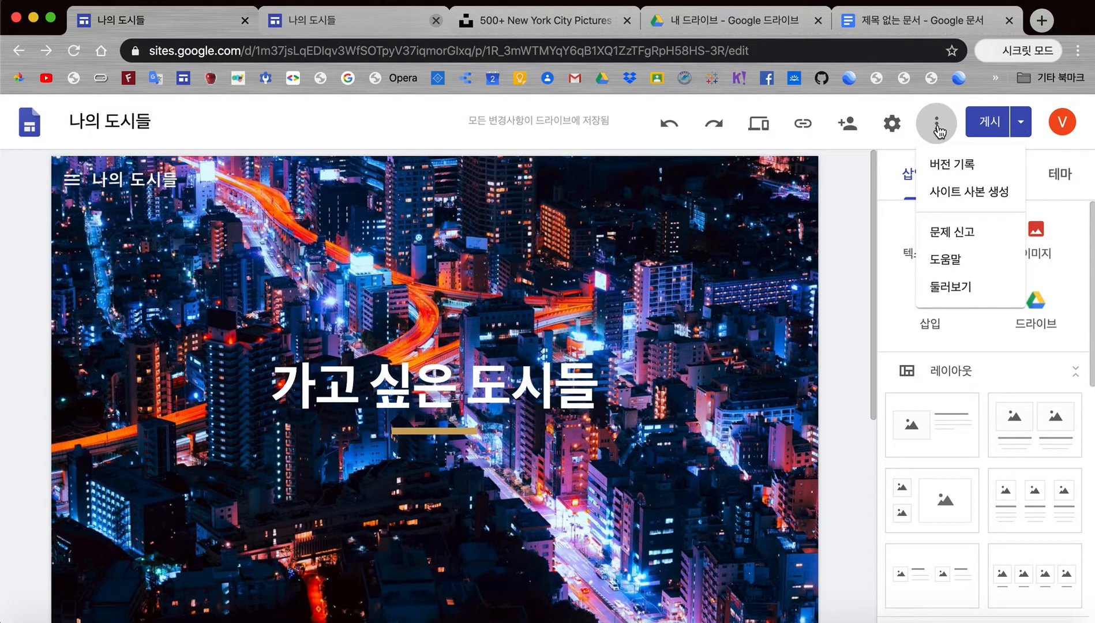
left_click(946, 169)
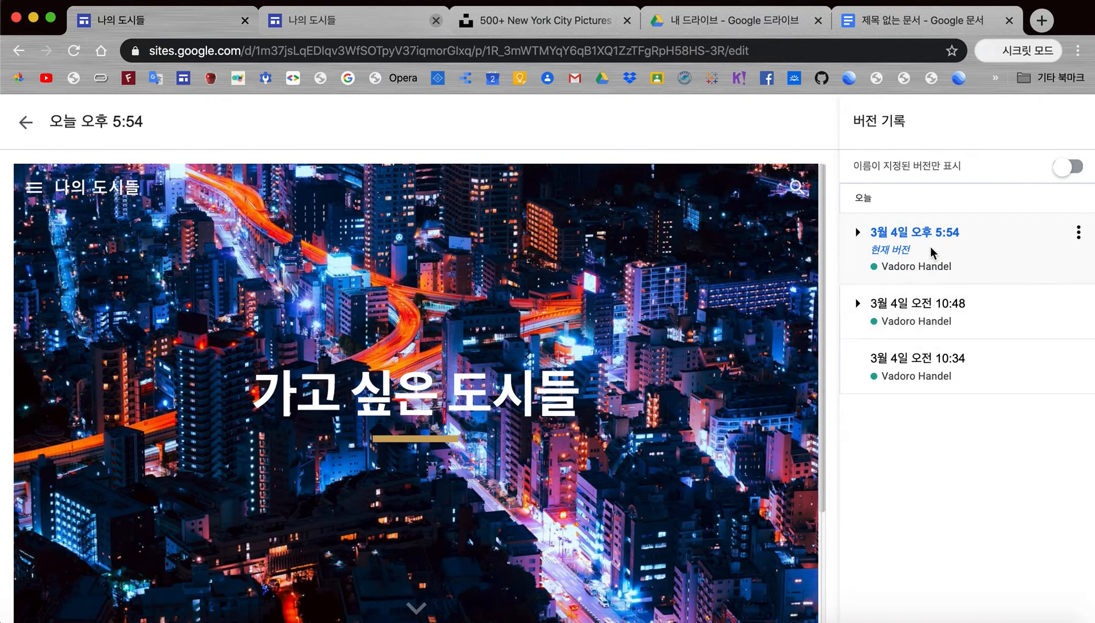
left_click(918, 370)
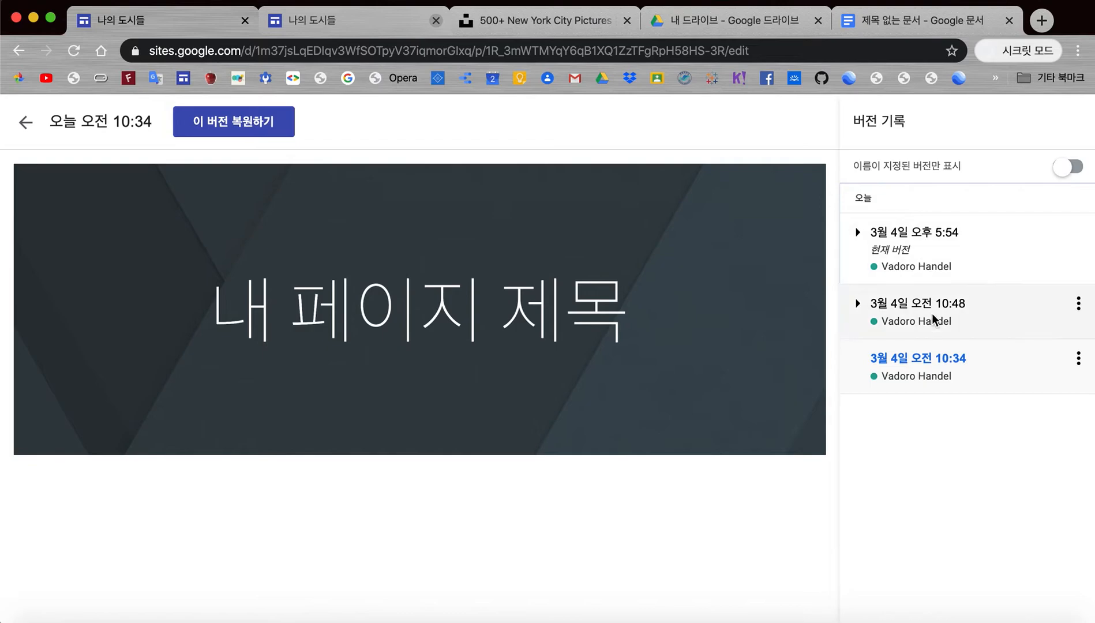
left_click(926, 253)
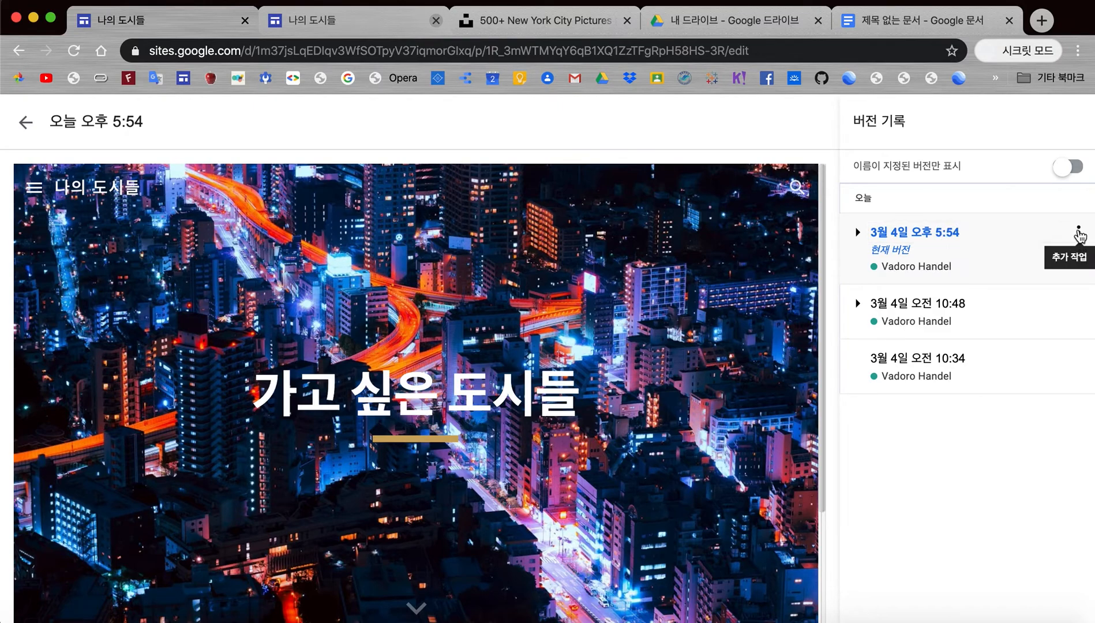
Step: Name the current version '1차 버전' through its ⋮ menu
left_click(1079, 235)
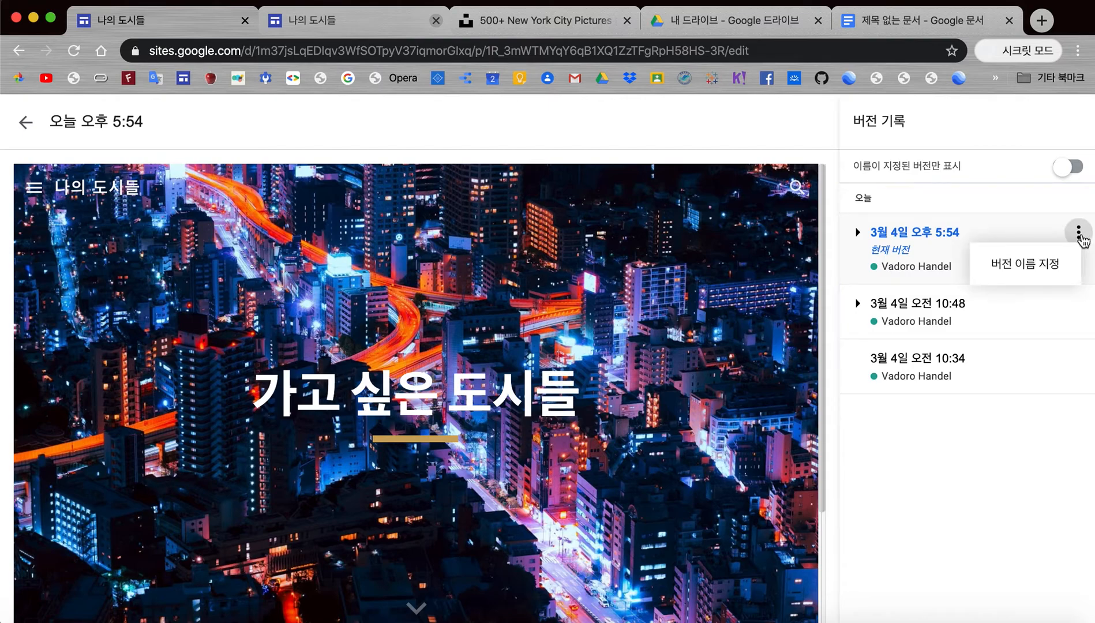
left_click(1009, 265)
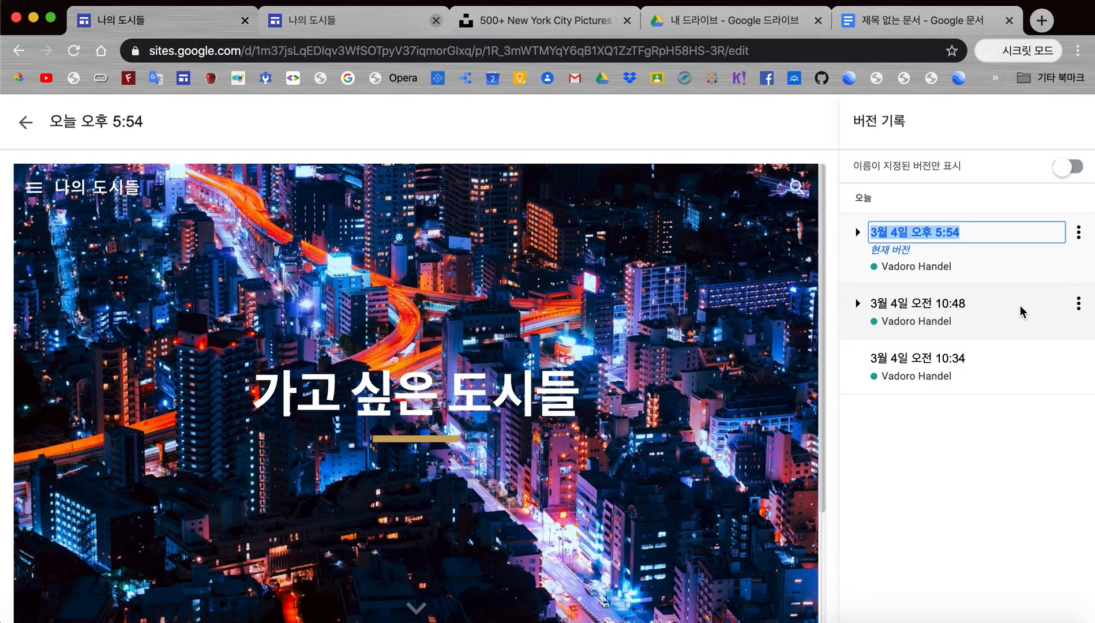
type("1c")
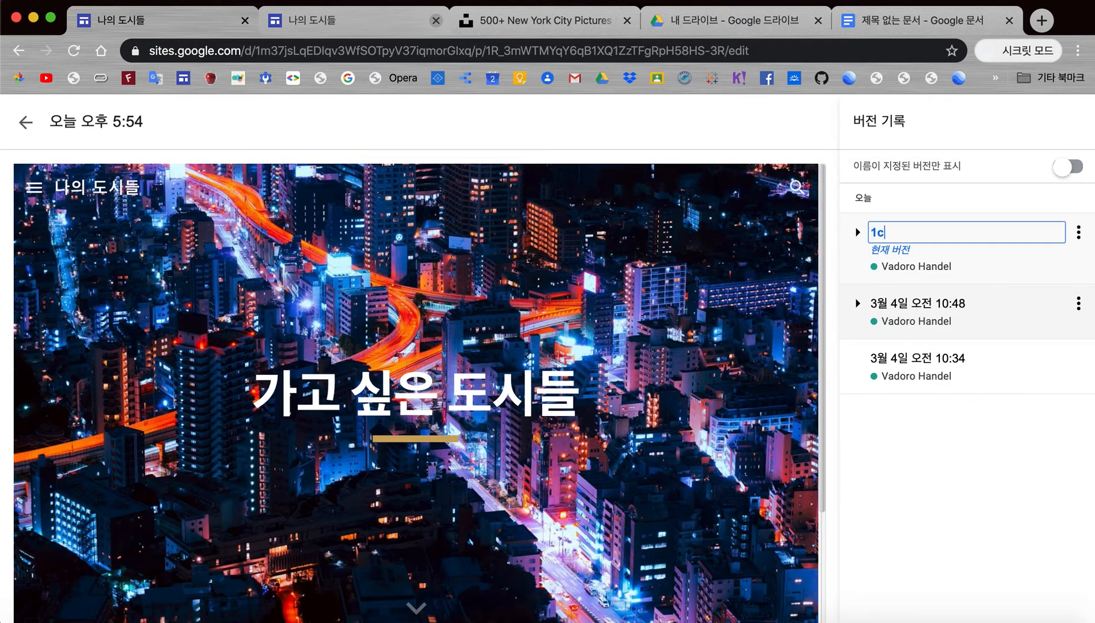
type("차 버전")
key("Return")
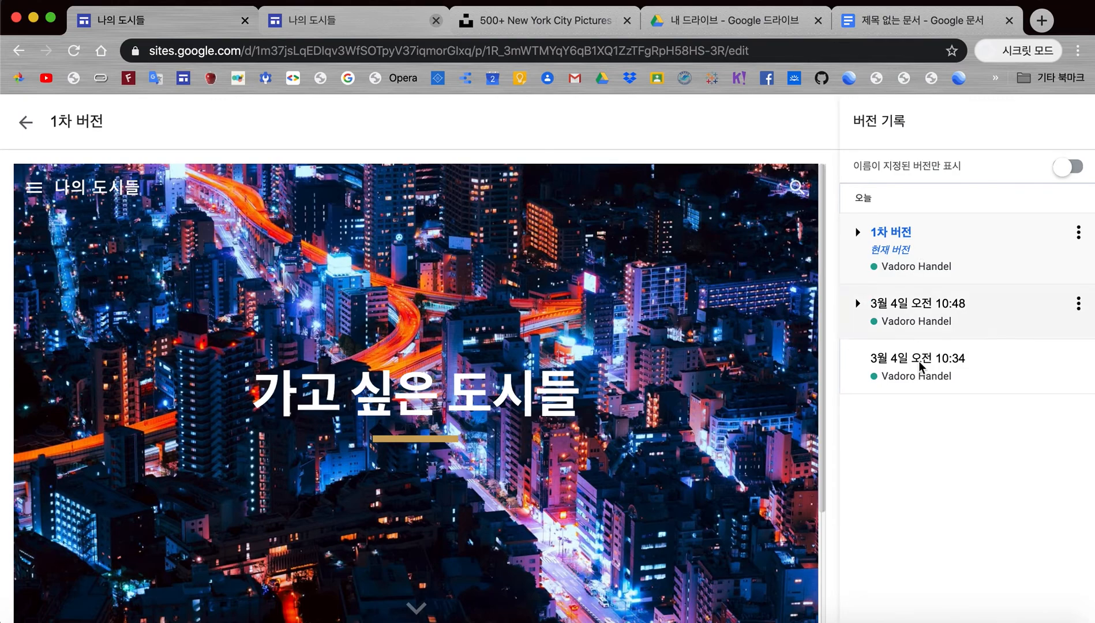
Step: Exit version history to the editor, then open and dismiss the ⋮ More menu
left_click(26, 123)
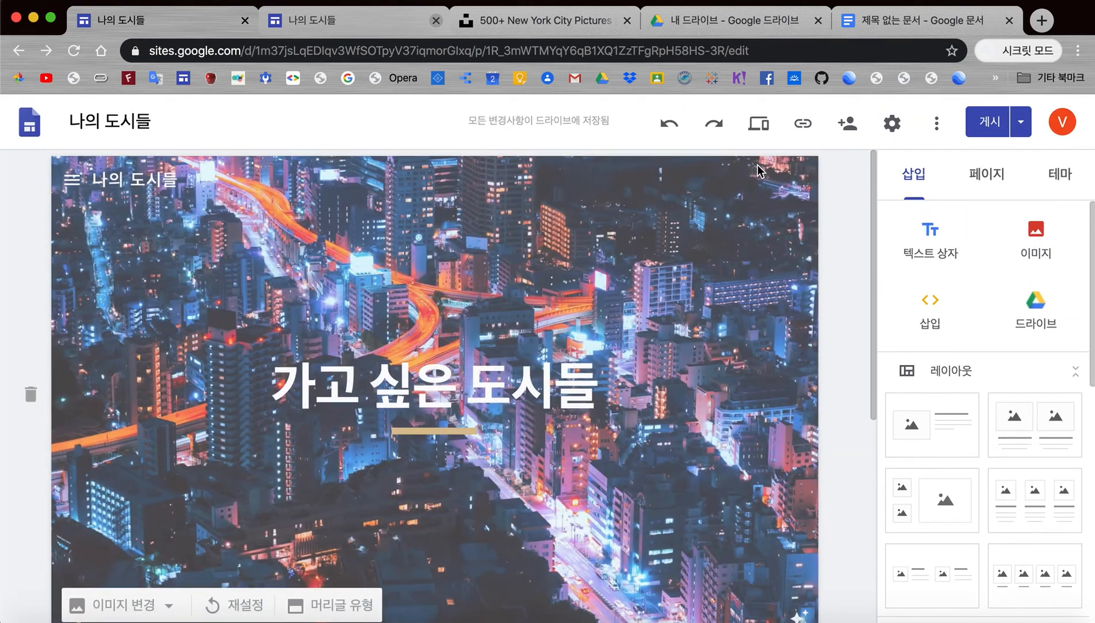
left_click(939, 128)
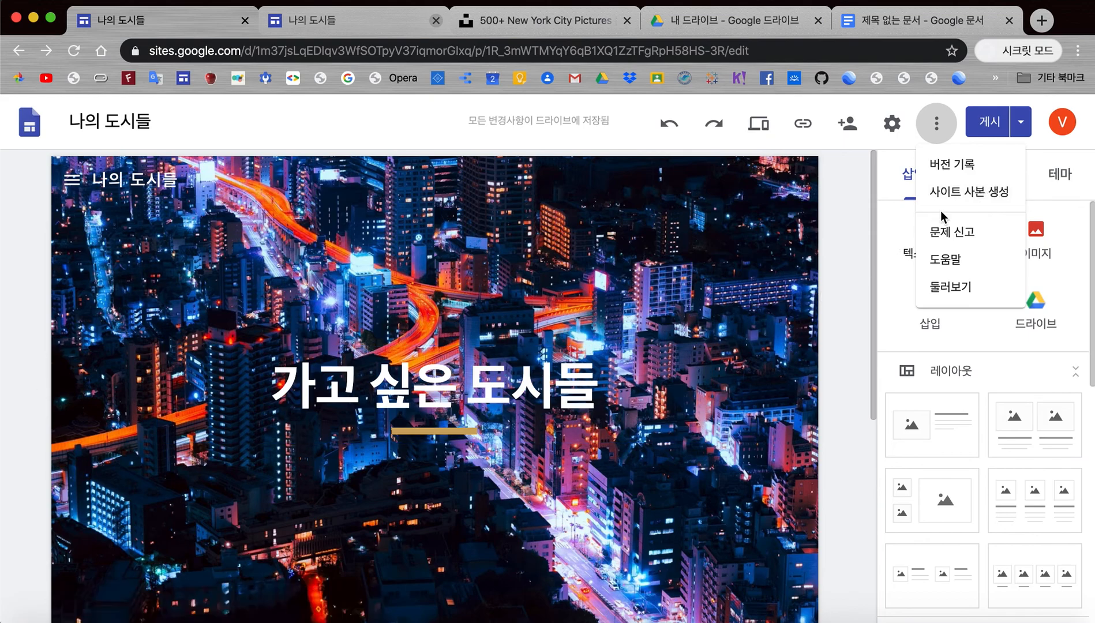
left_click(845, 278)
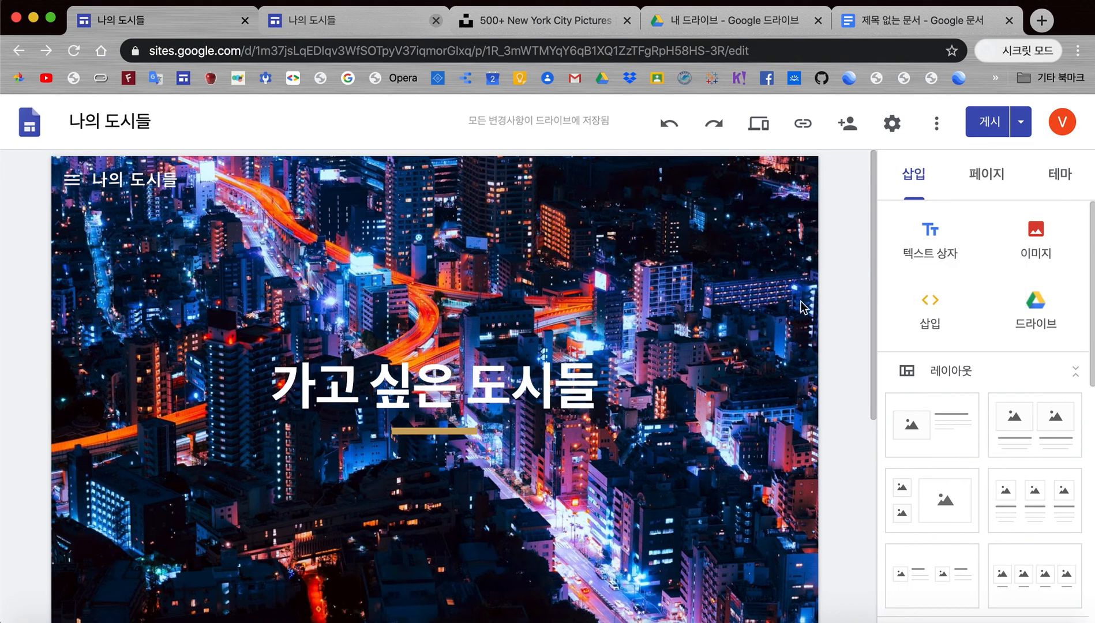